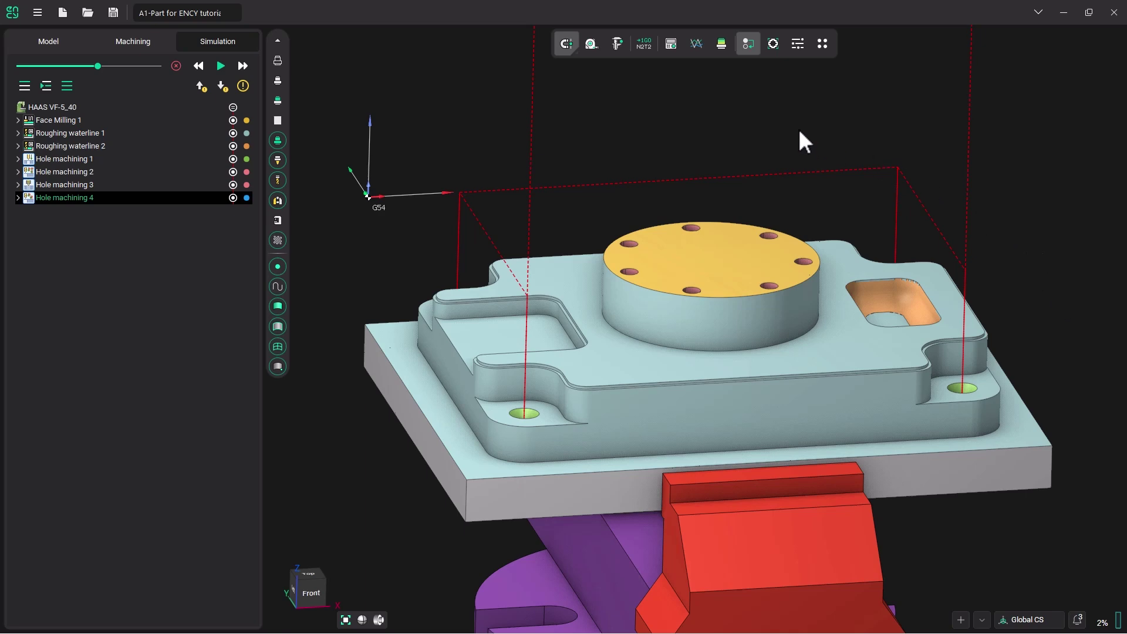
- Add a 2D Pocketing operation to the end of the machining operations list
left_click(153, 39)
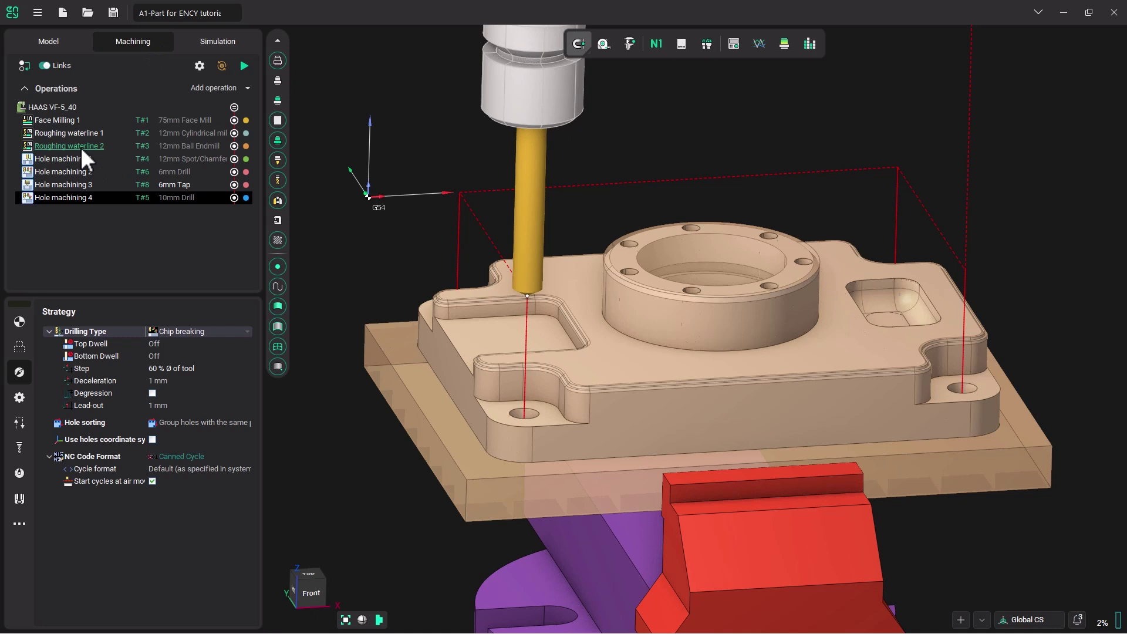
left_click(248, 88)
mouse_move(221, 135)
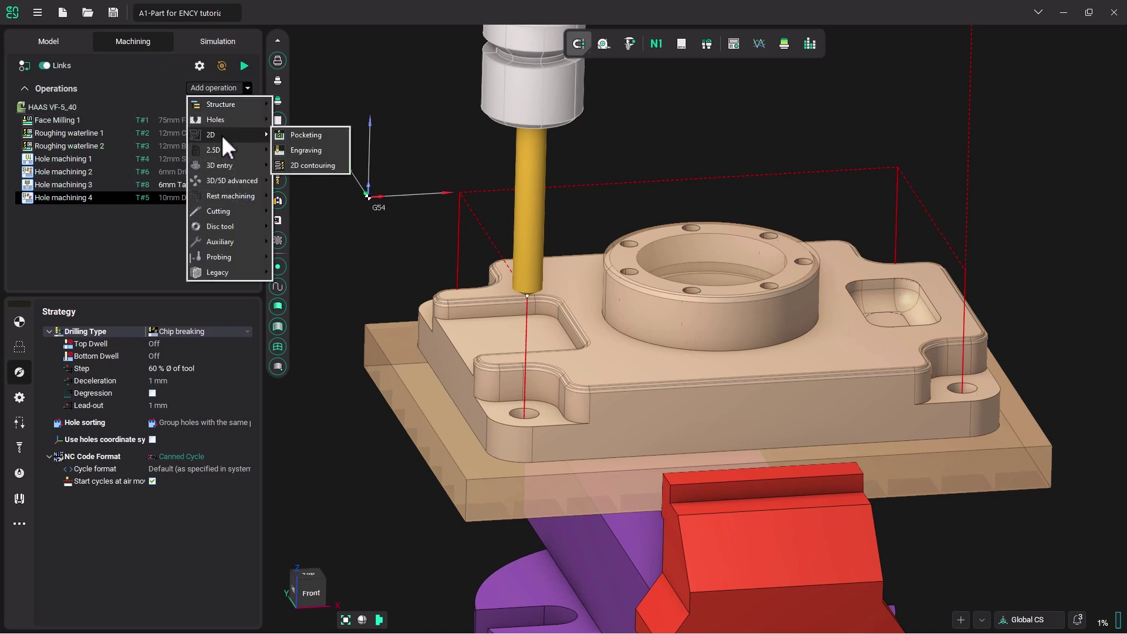
left_click(302, 132)
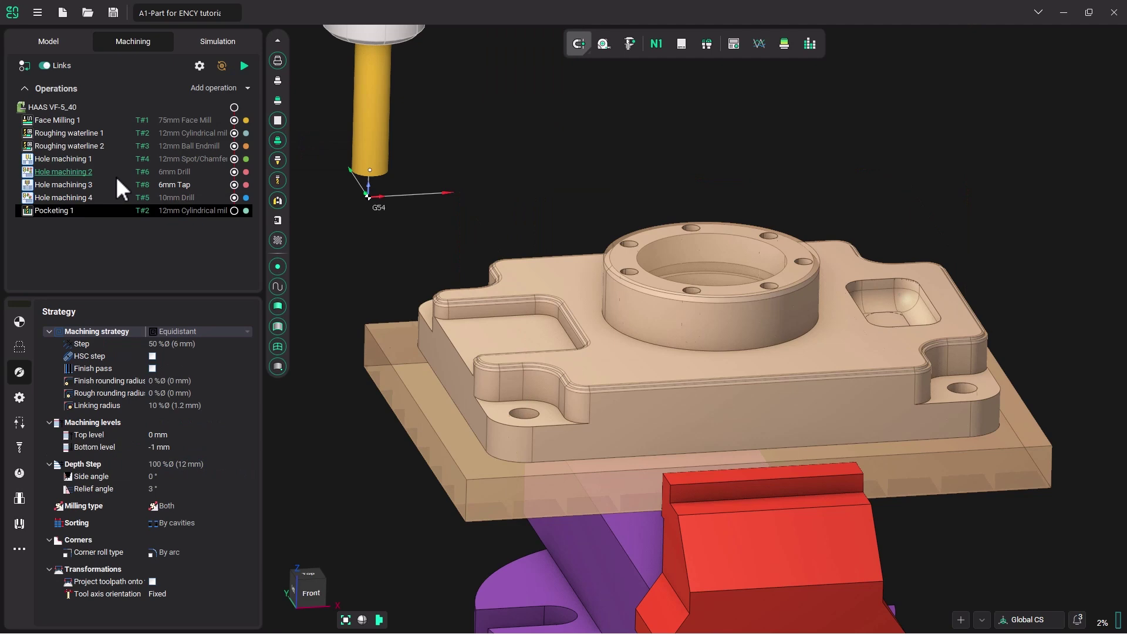
- Assign the 12mm Cylindrical mill from the Tutorial library to Pocketing 1 and confirm its parameters
left_click(59, 210)
left_click(478, 216)
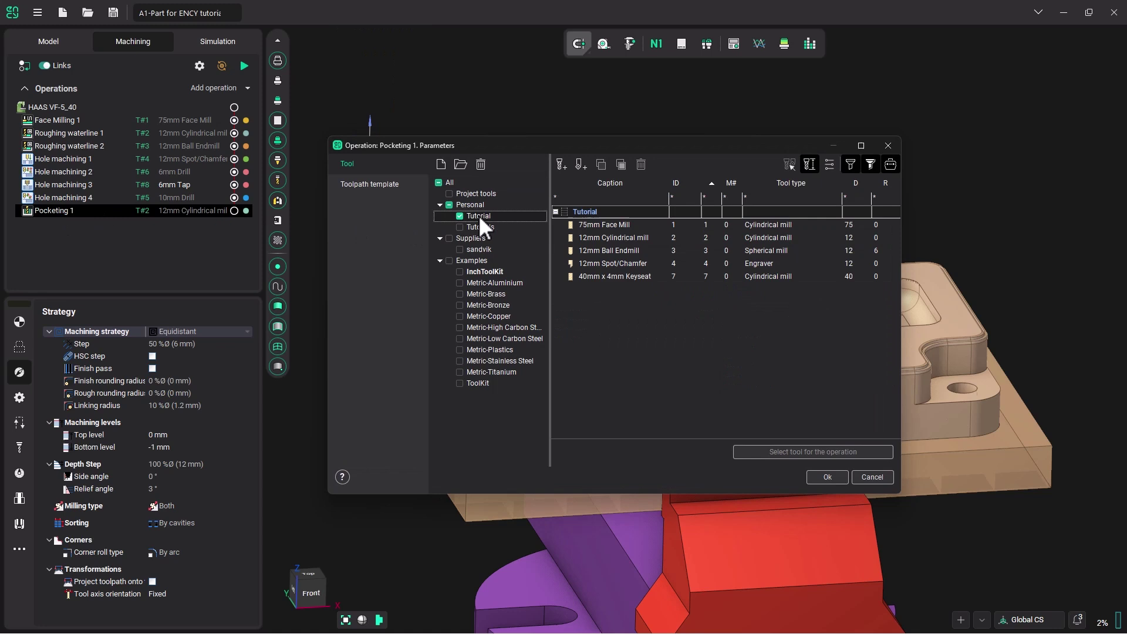
left_click(605, 237)
left_click(806, 451)
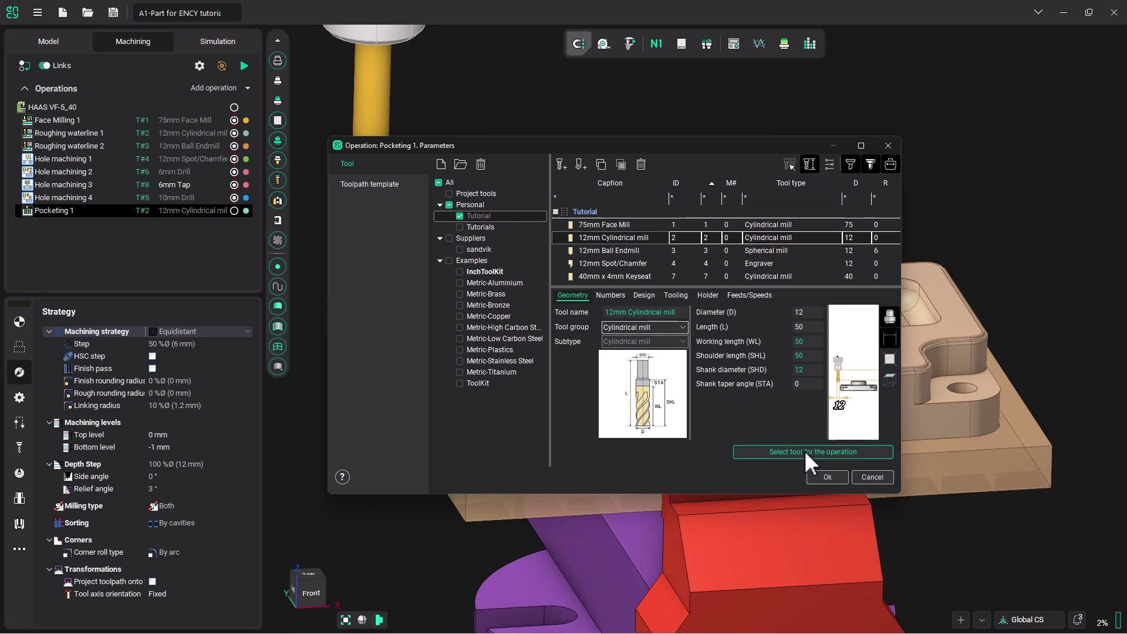
left_click(821, 476)
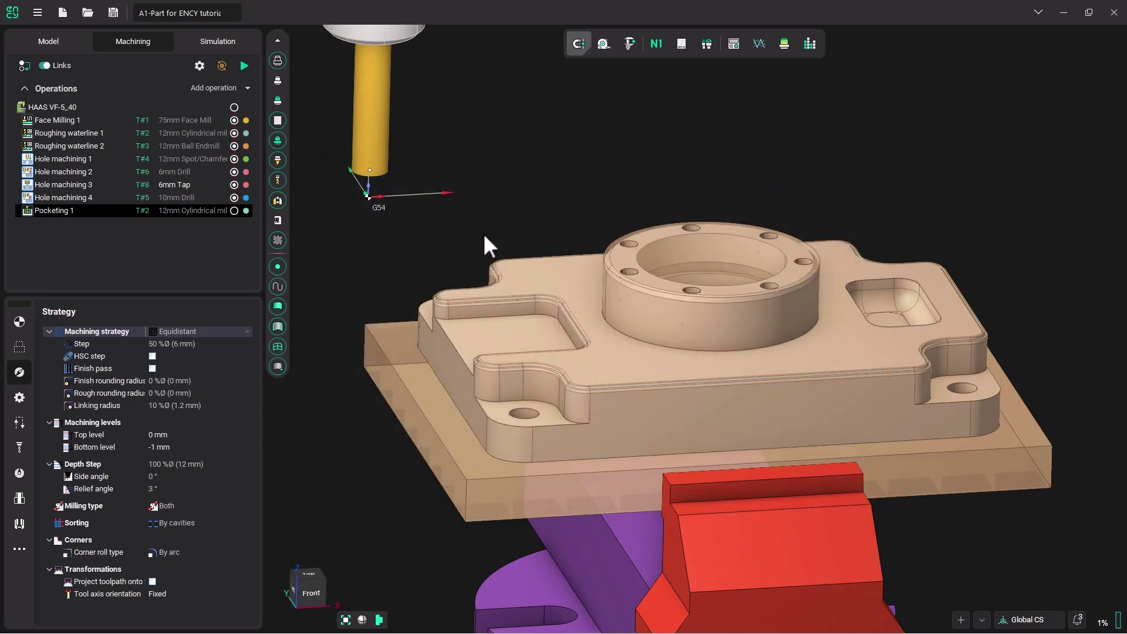
right_click_drag(484, 233, 530, 256)
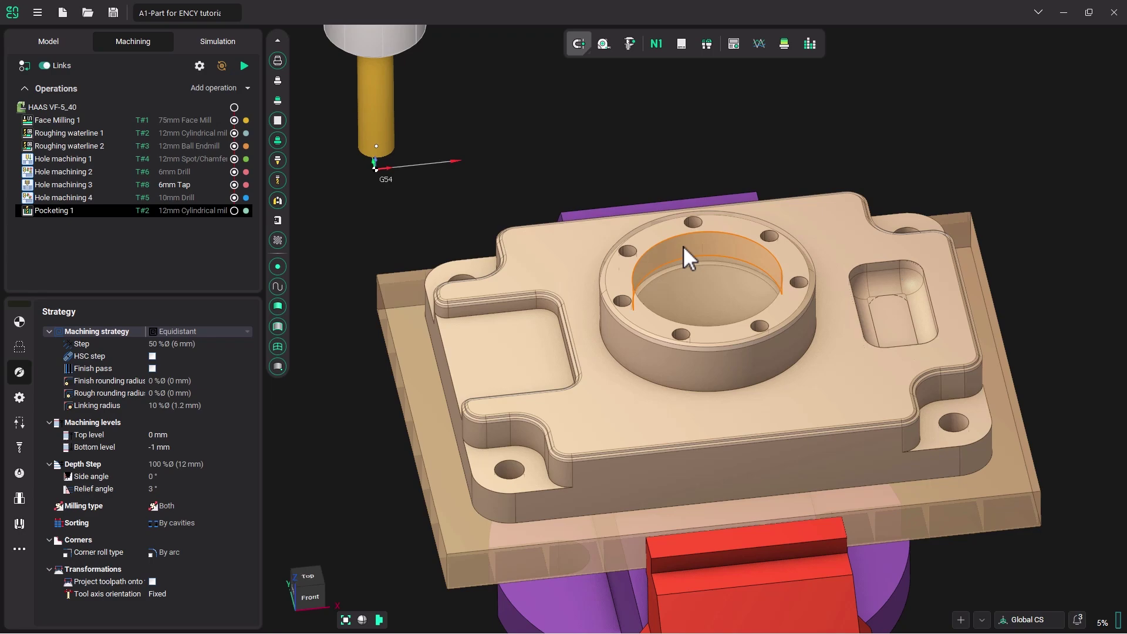
right_click_drag(675, 294, 593, 230)
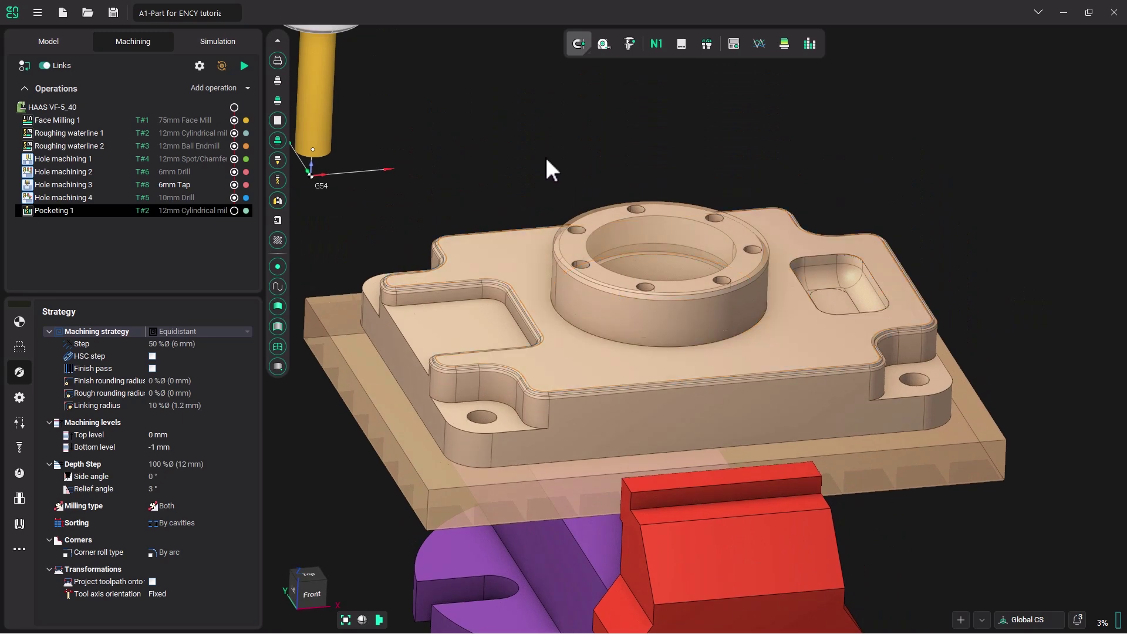
- Add the center bore's inner circular edge as Pocketing 1's pocket curve
left_click(19, 346)
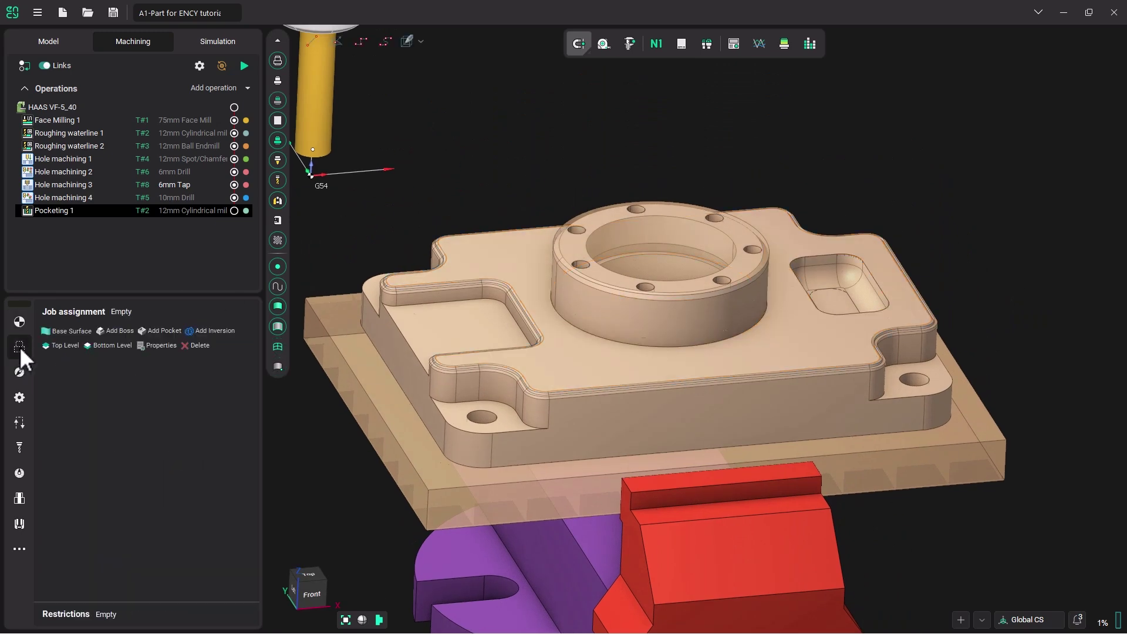
left_click(614, 221)
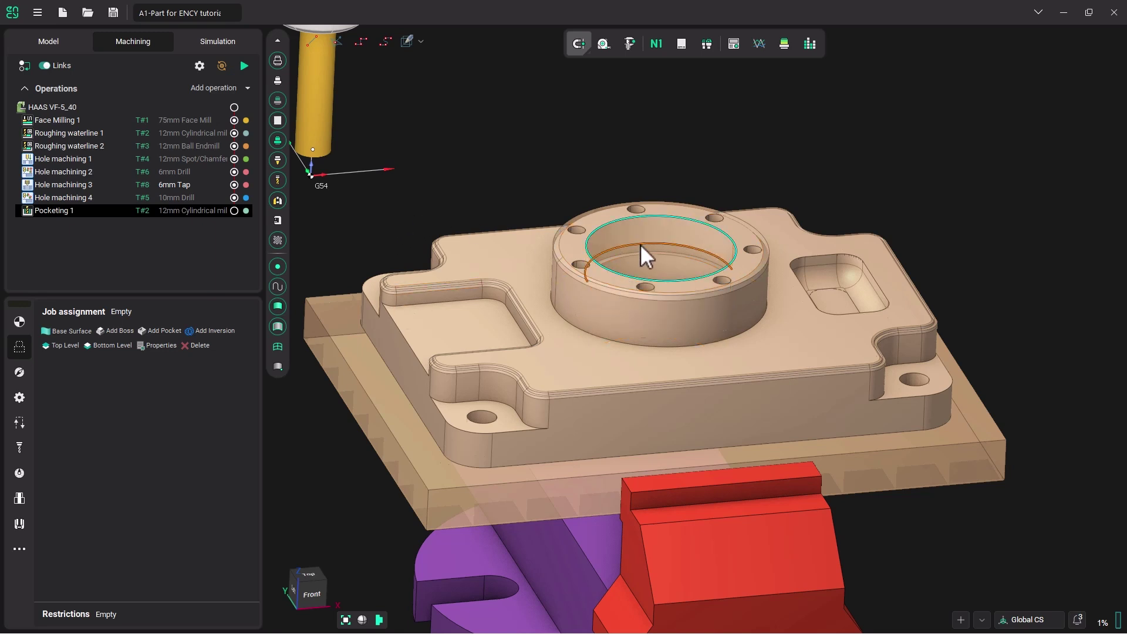
left_click(161, 331)
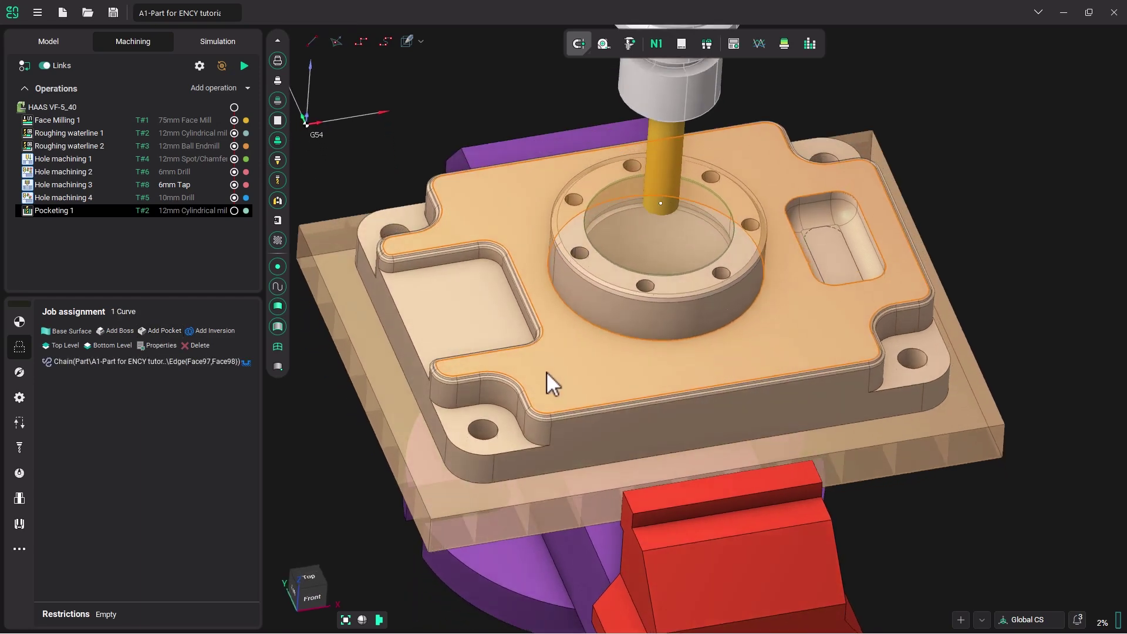
- Add the part's bottom face, Face25, to Pocketing 1's job assignment
right_click_drag(547, 374, 552, 287)
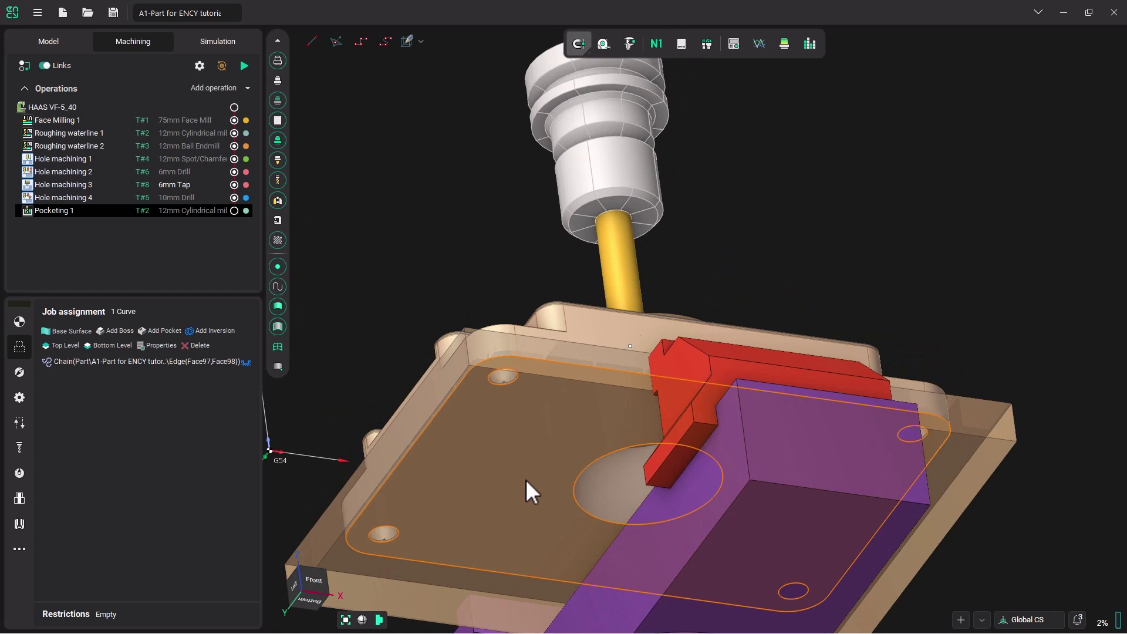
left_click(537, 445)
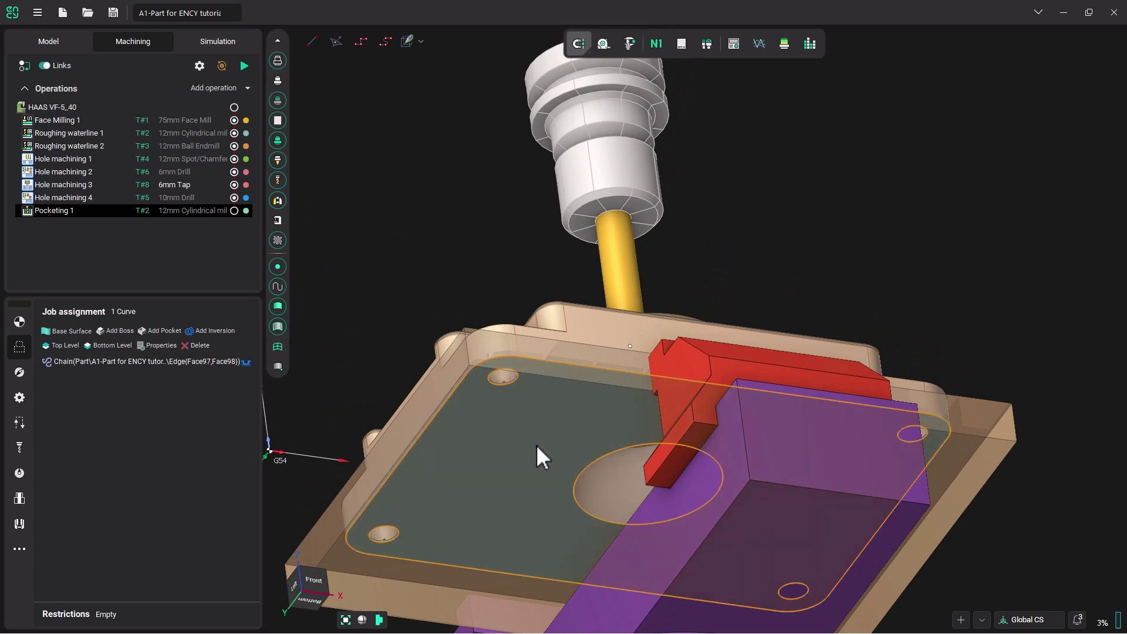
left_click(122, 348)
right_click_drag(465, 359, 456, 418)
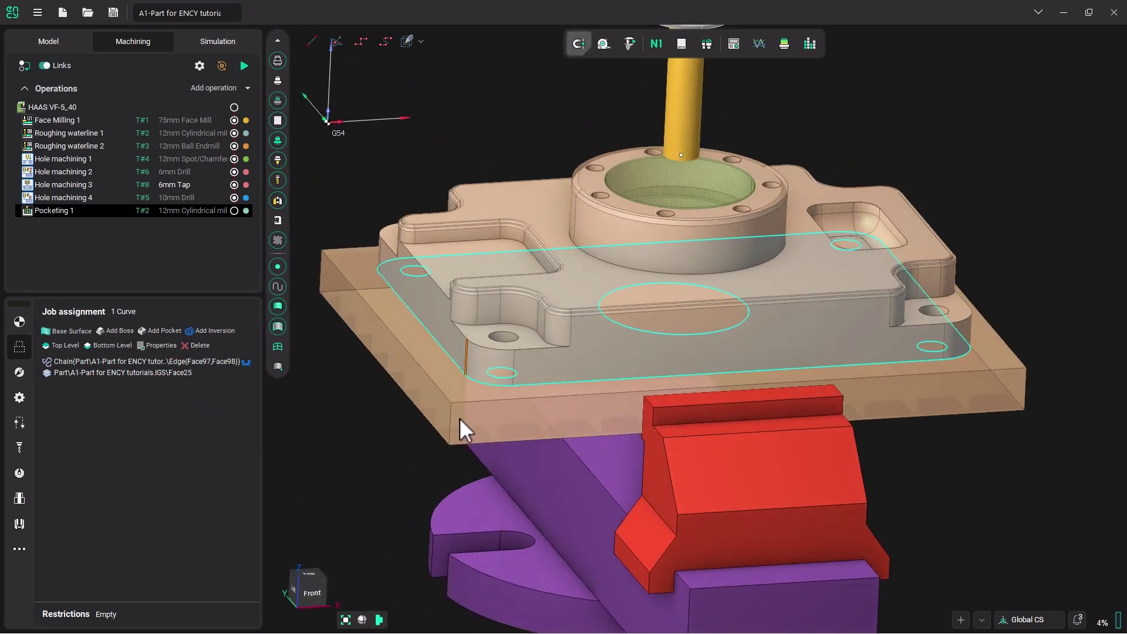
middle_click_drag(511, 165, 524, 212)
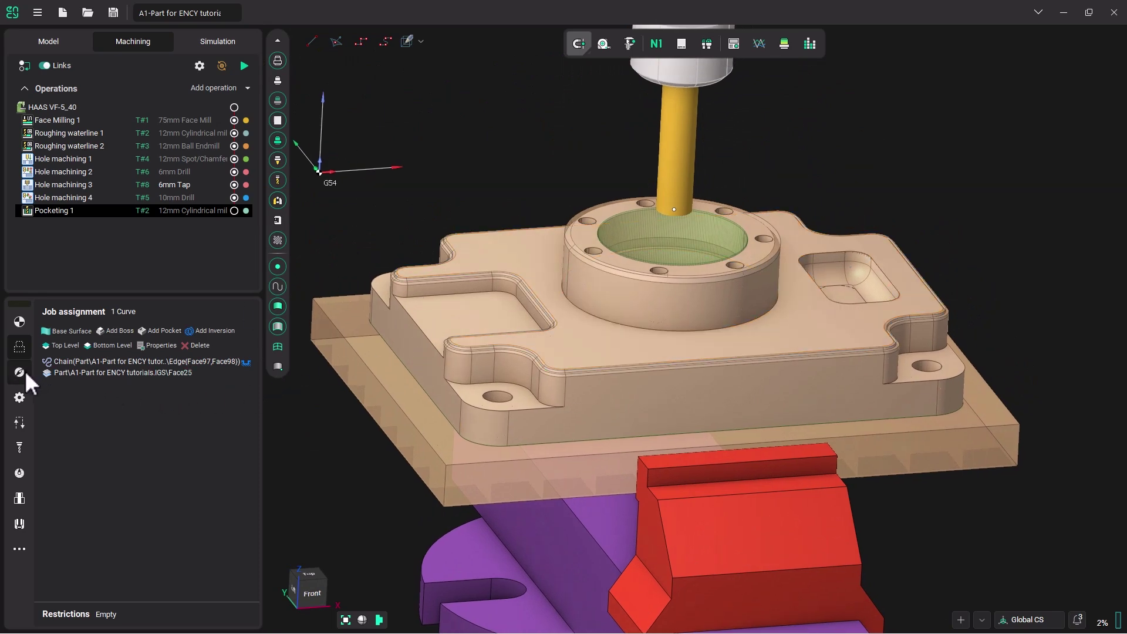
- Keep the Equidistant strategy, set the step to 15% and enable a 0.25 mm finish pass
left_click(19, 373)
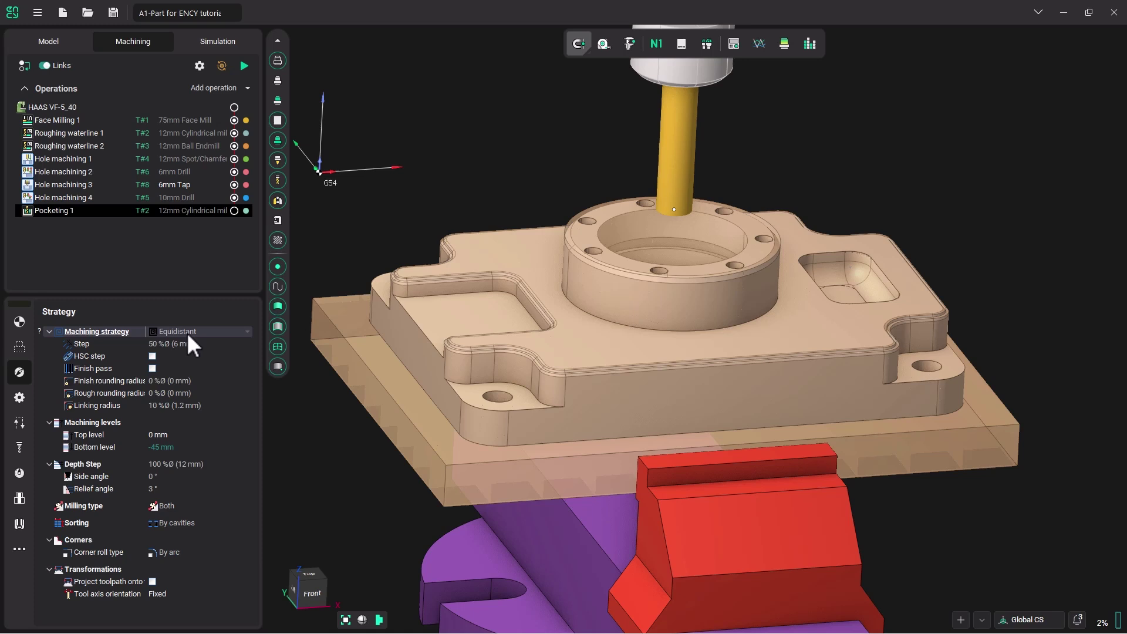
left_click(249, 332)
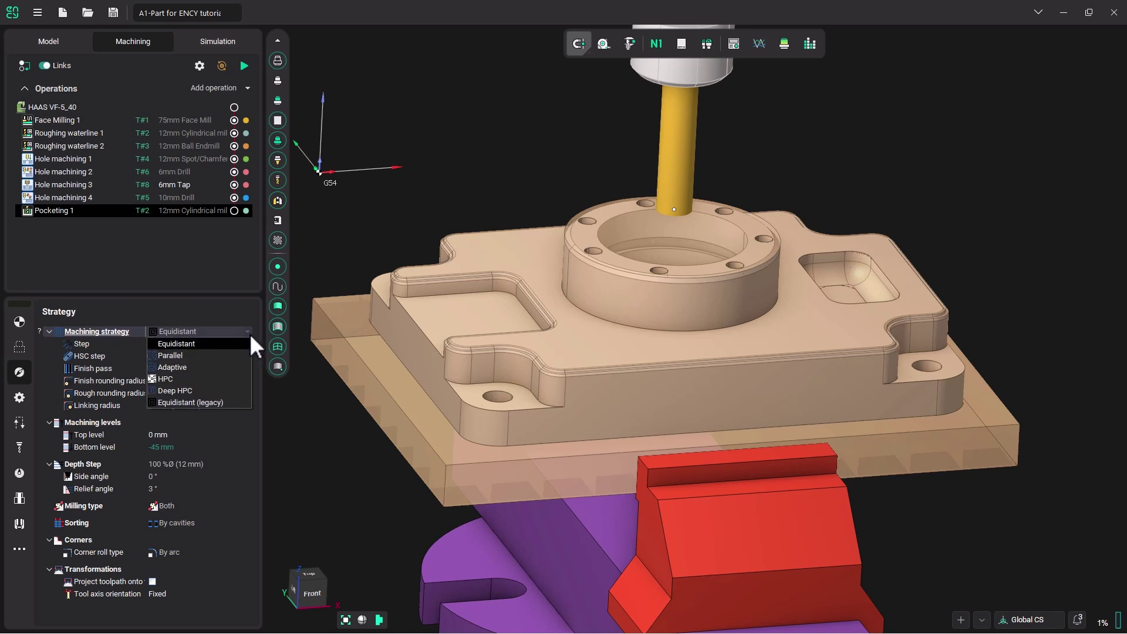
left_click(225, 318)
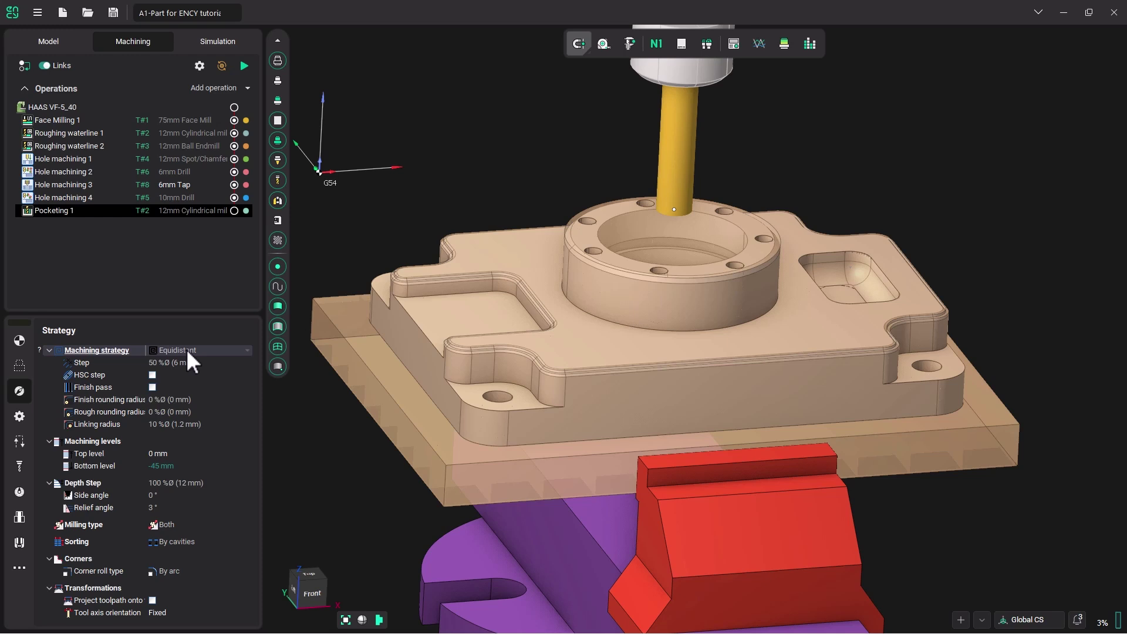
left_click(154, 363)
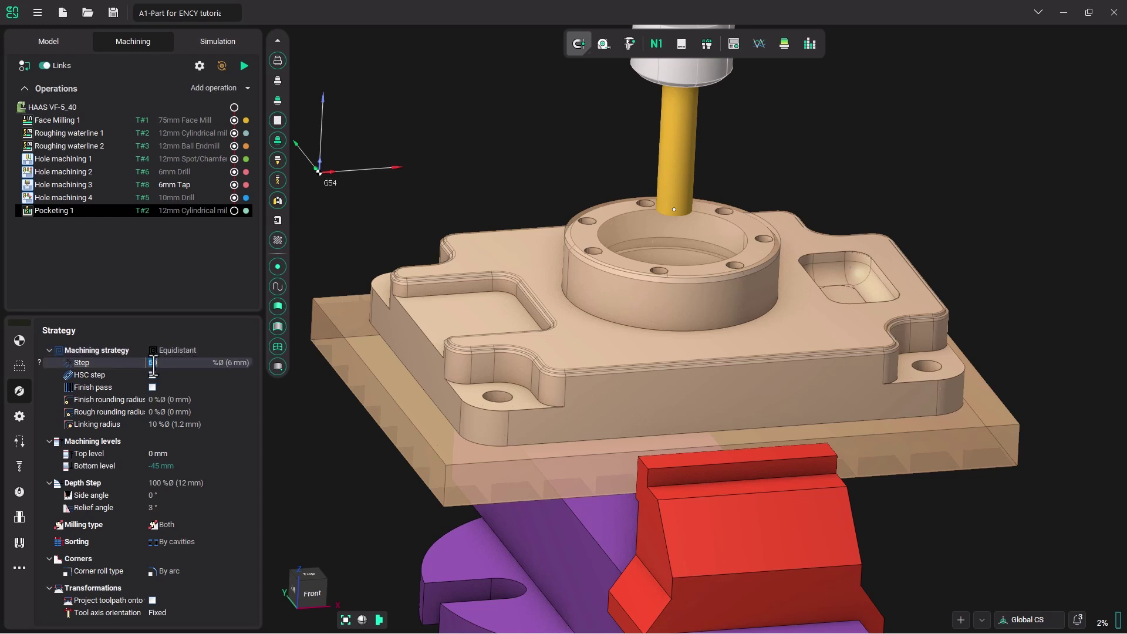
type("15")
left_click(152, 388)
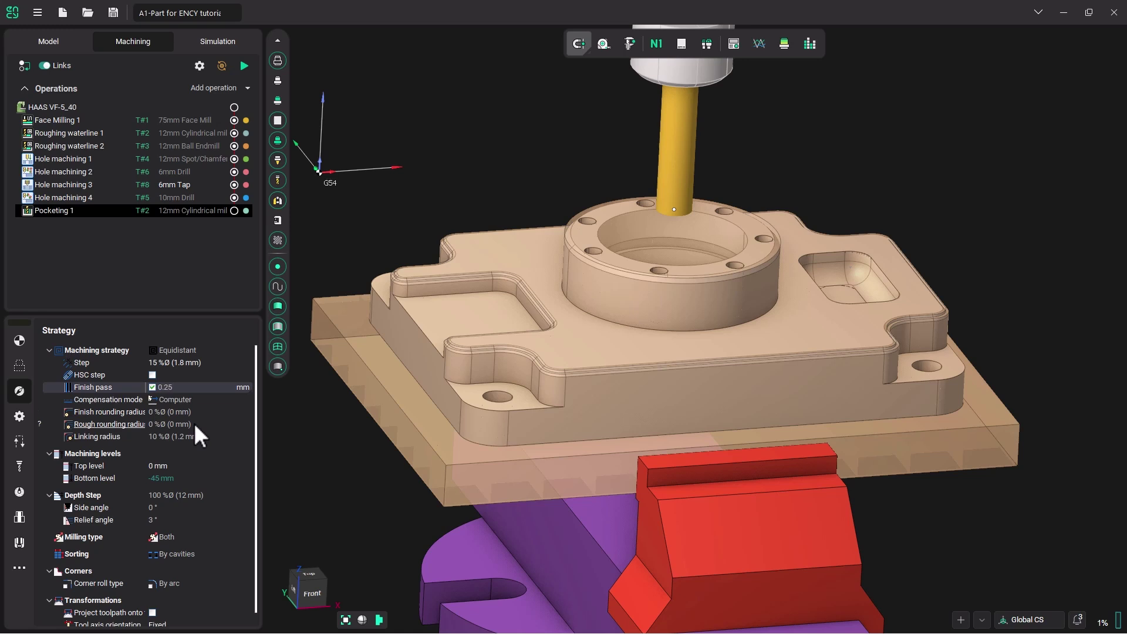
- Set bottom level to -46 mm, top level to 0 mm and relief angle to 0°
scroll(193, 424, "down", 1)
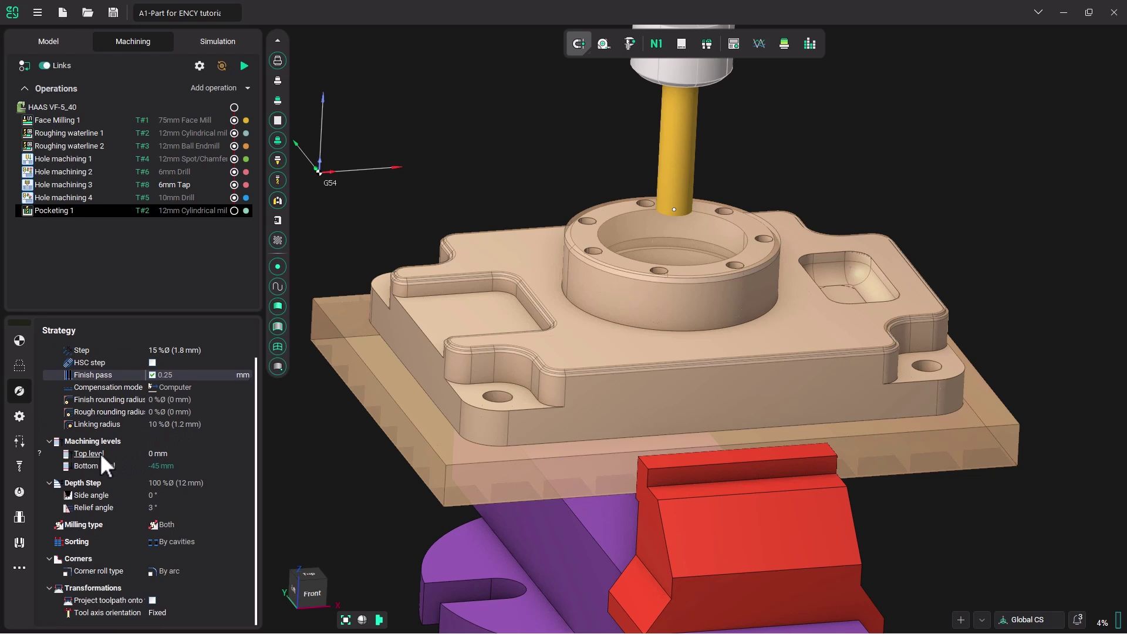
left_click(158, 469)
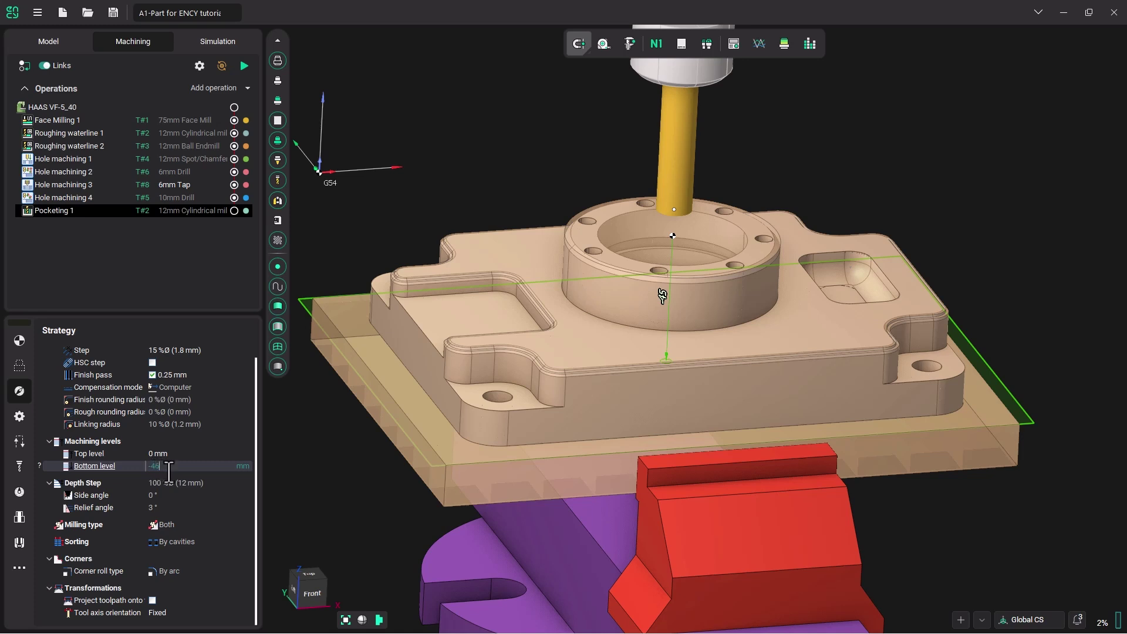
left_click(194, 456)
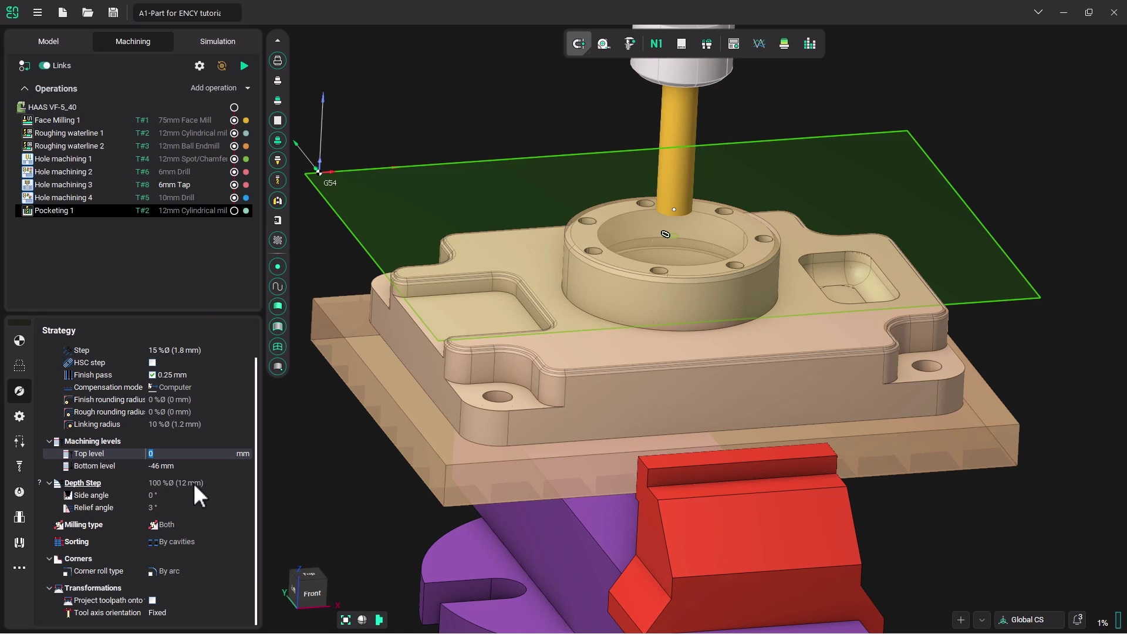
left_click(149, 509)
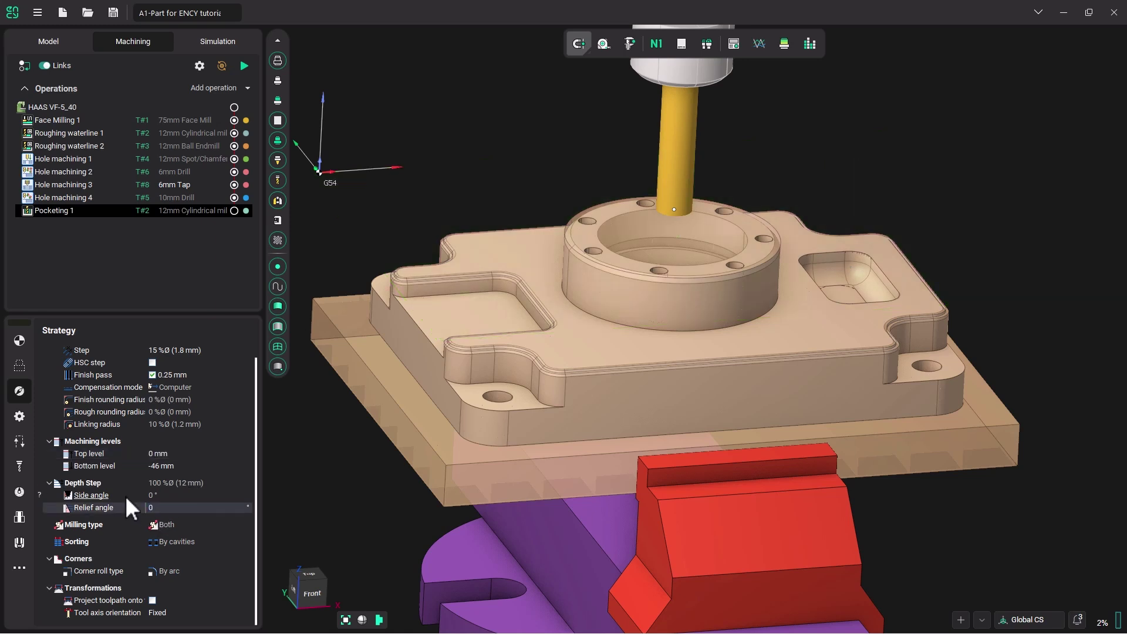
left_click(130, 487)
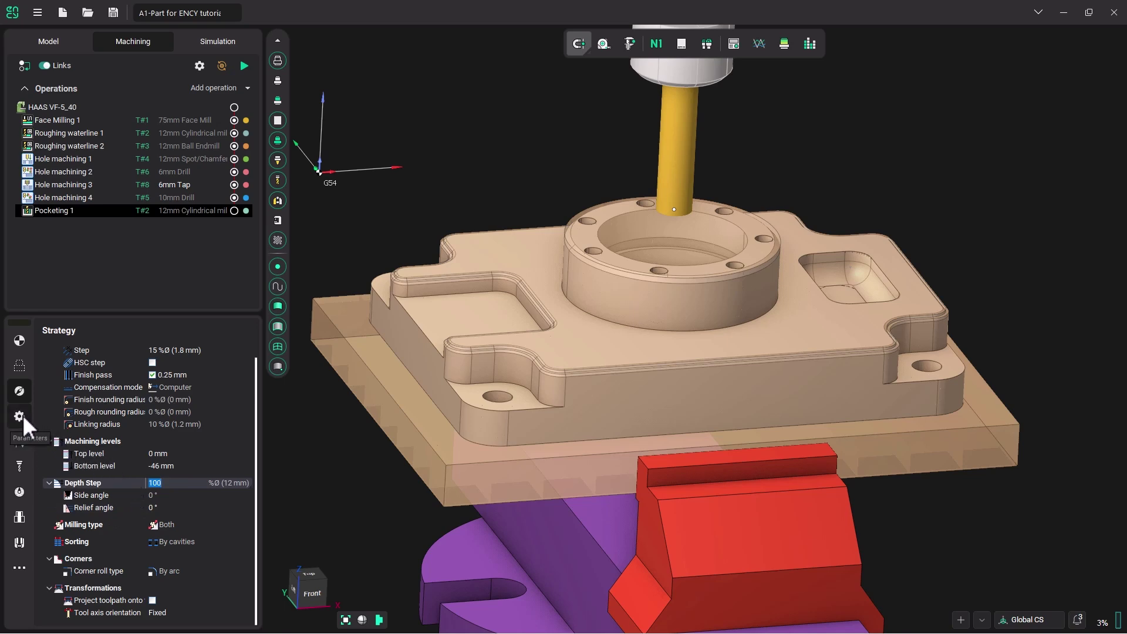
- In Links/Leads, change the third plunge choice from Along curve to None
left_click(20, 440)
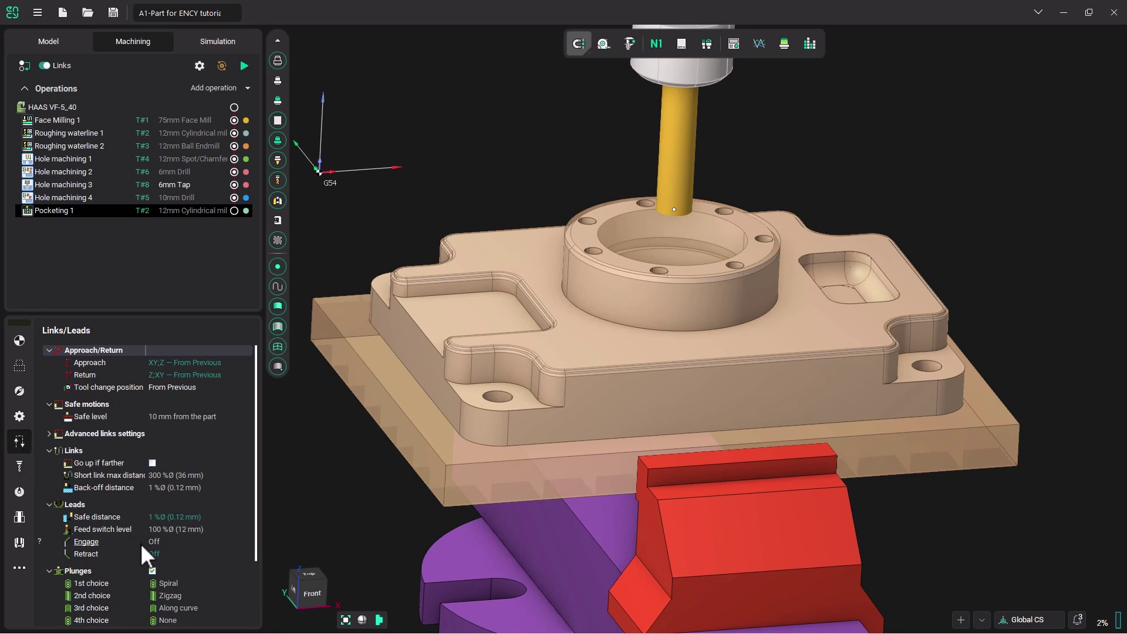
scroll(141, 544, "down", 2)
scroll(139, 542, "down", 1)
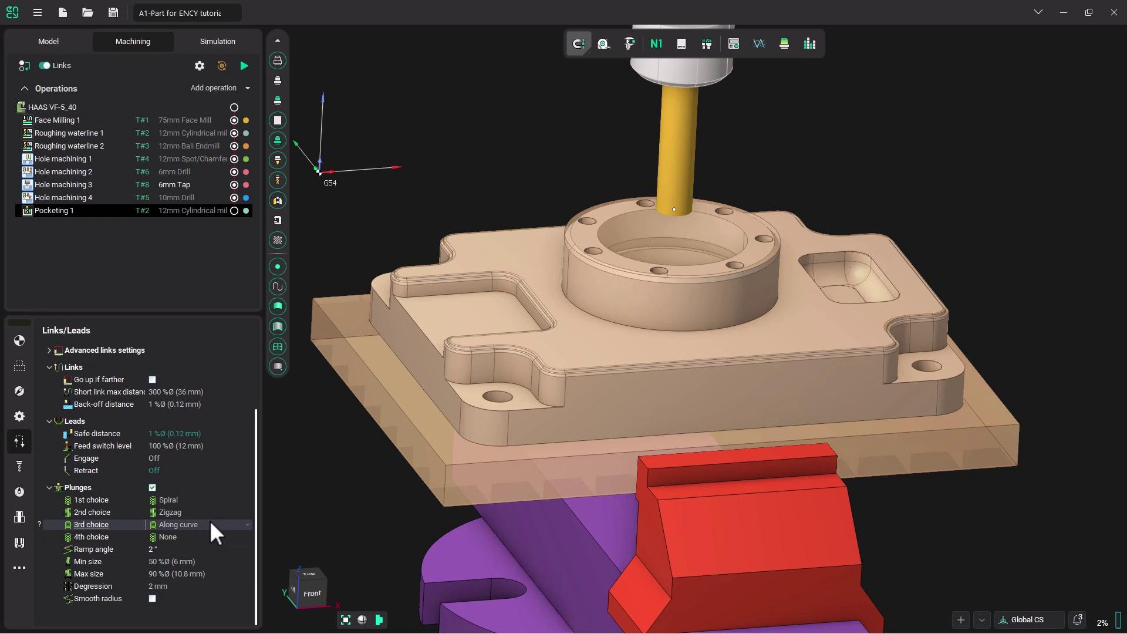
scroll(210, 520, "down", 1)
- Calculate Pocketing 1's toolpath and inspect the spiral passes inside the bore
left_click(244, 64)
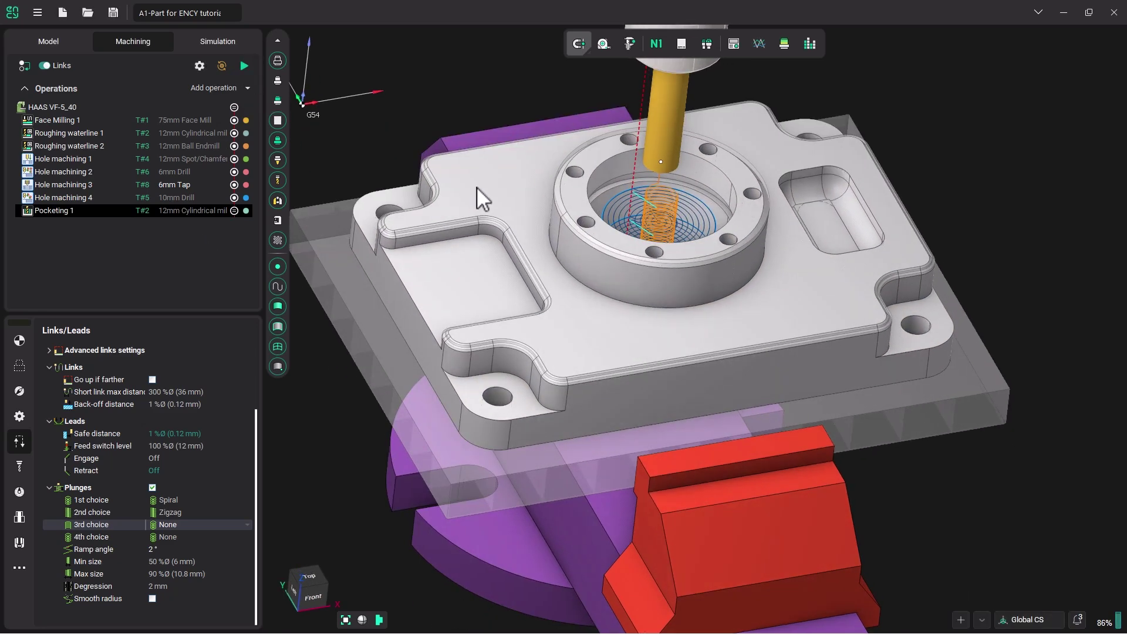
scroll(618, 274, "up", 8)
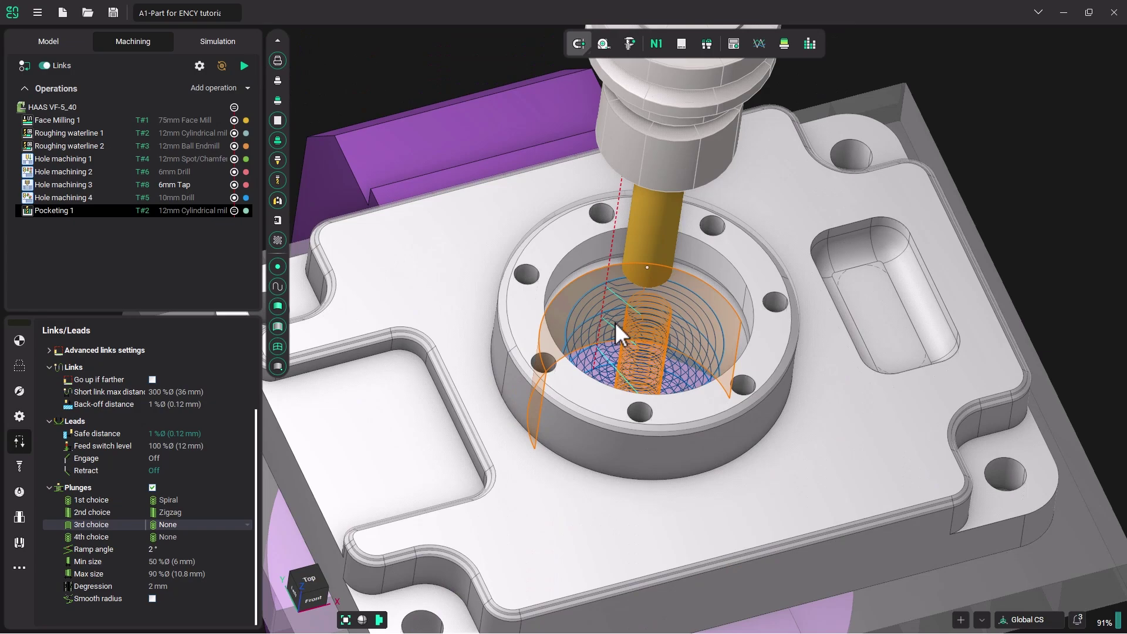
scroll(616, 364, "down", 8)
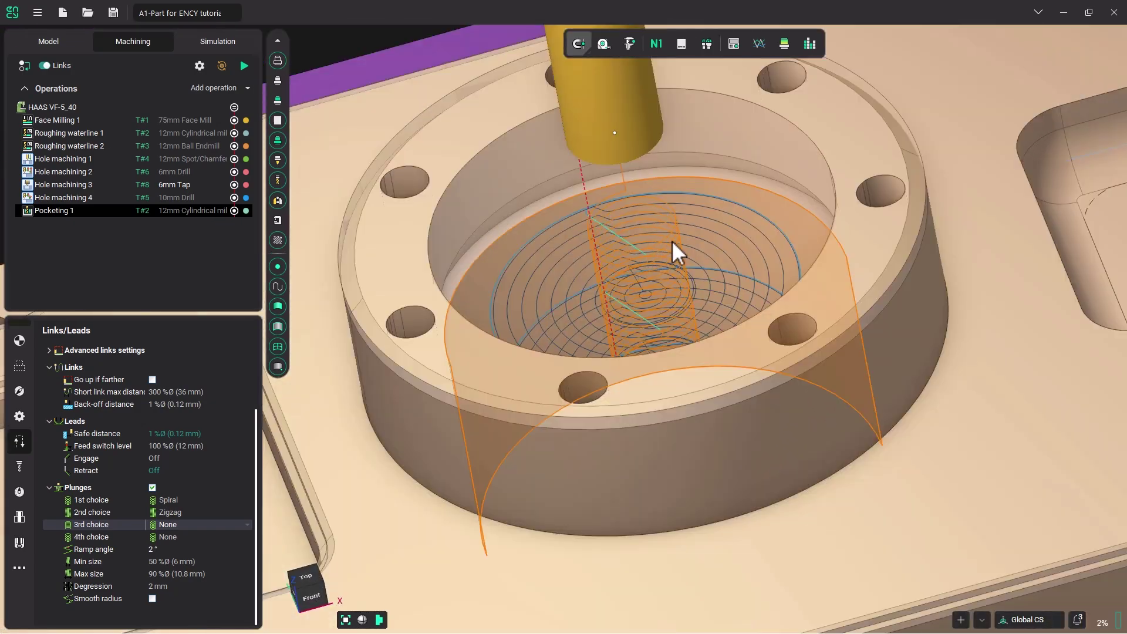
mouse_move(636, 300)
right_mouse_down()
mouse_move(617, 304)
mouse_move(655, 292)
right_mouse_up()
middle_click_drag(655, 293, 566, 304)
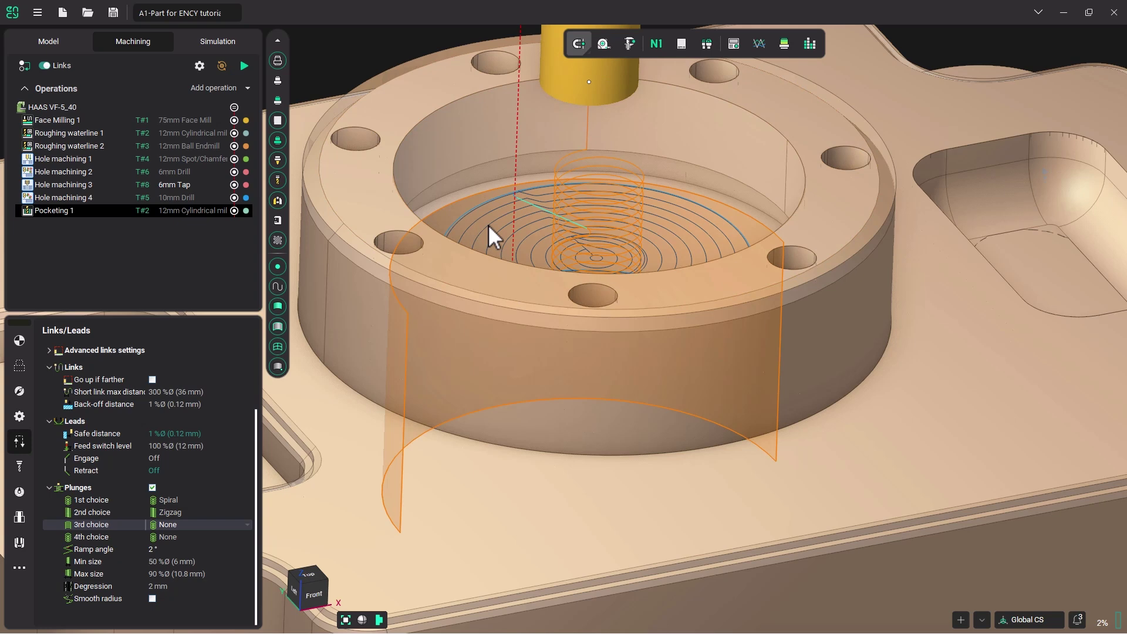
scroll(489, 270, "down", 5)
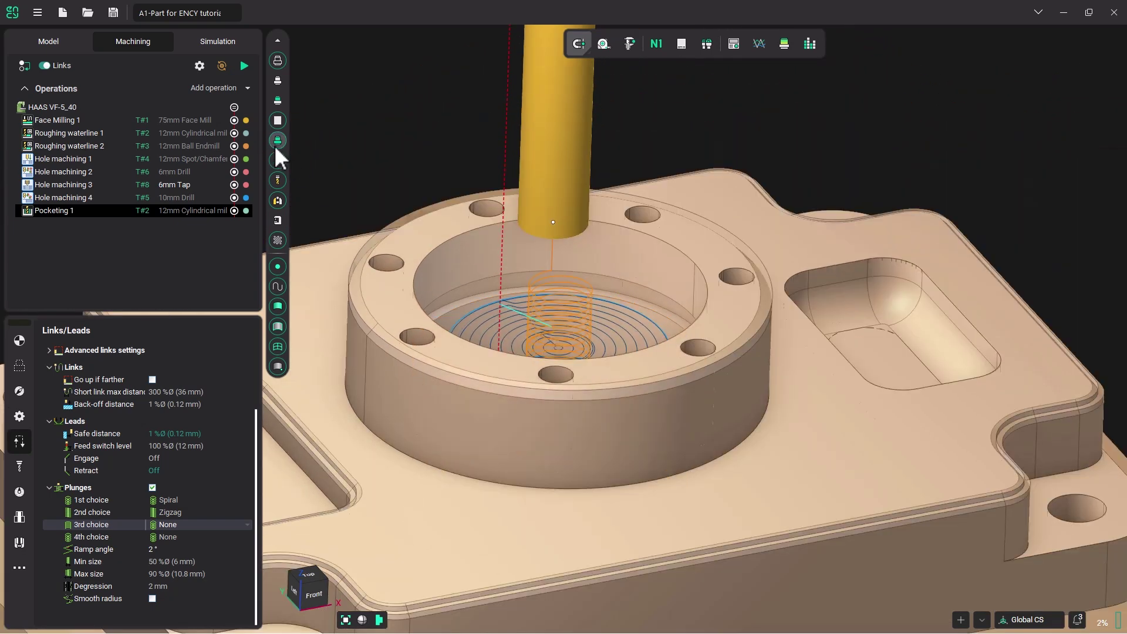
- Run the machining simulation at a slowed playback speed
left_click(221, 43)
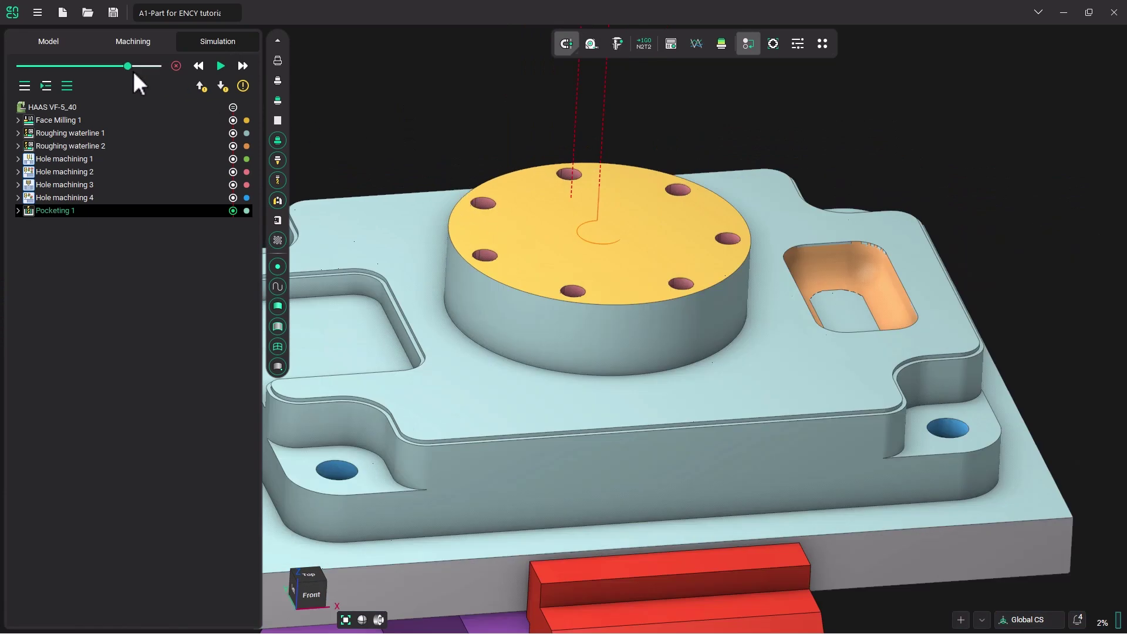
left_click_drag(129, 66, 109, 69)
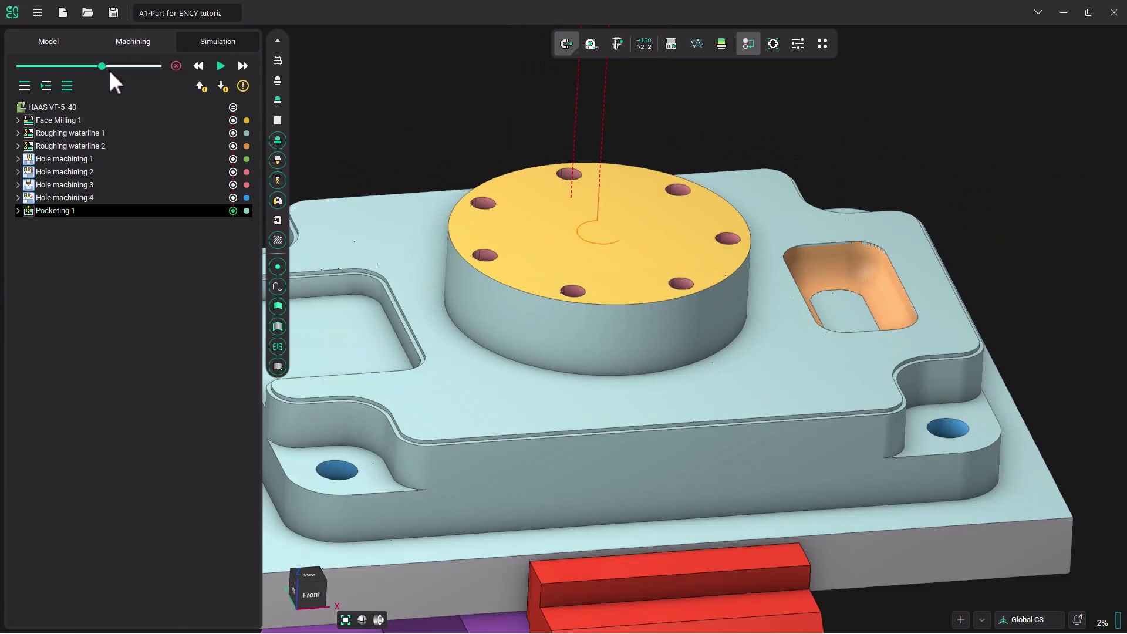
left_click(220, 66)
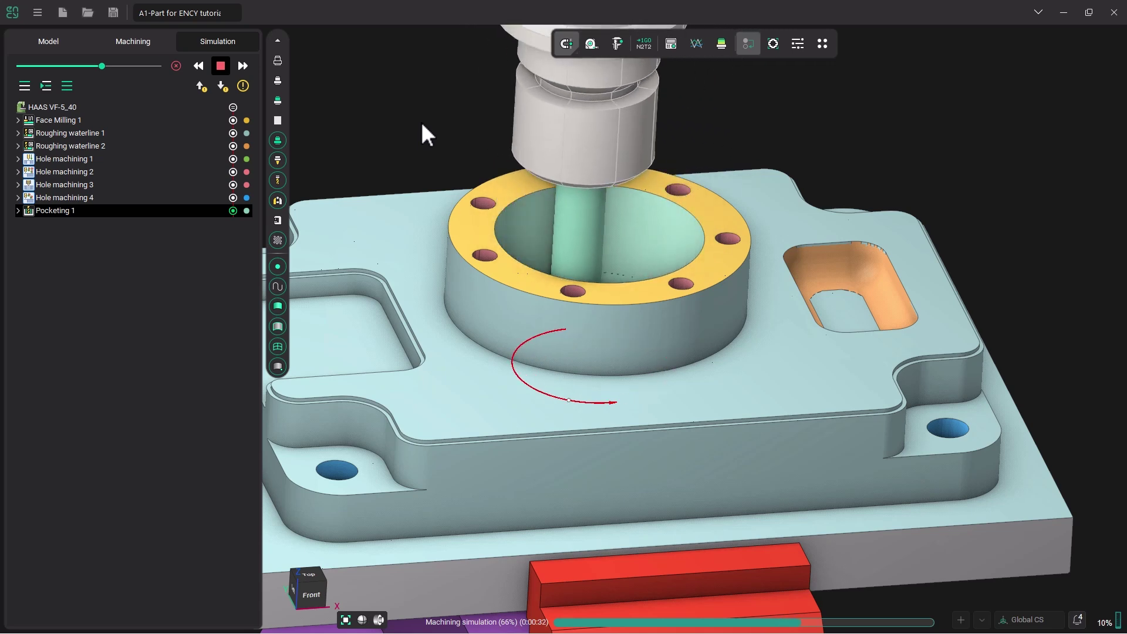
- Review the finished simulation from front and isometric views to inspect the pocketed bore
middle_click_drag(432, 142, 443, 177)
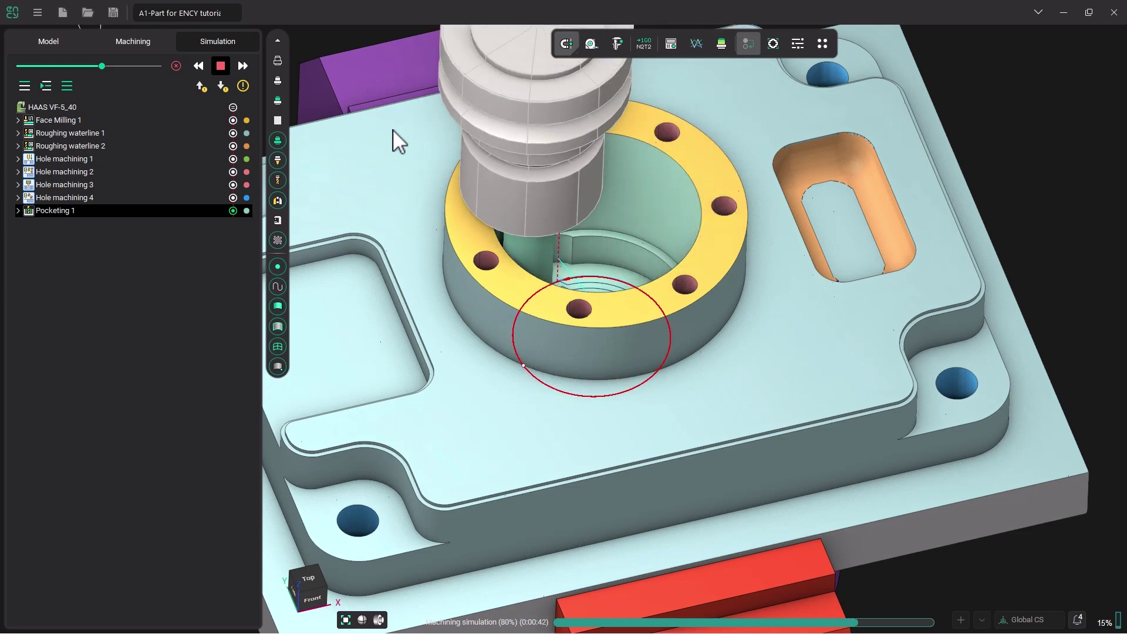
key("ctrl+1")
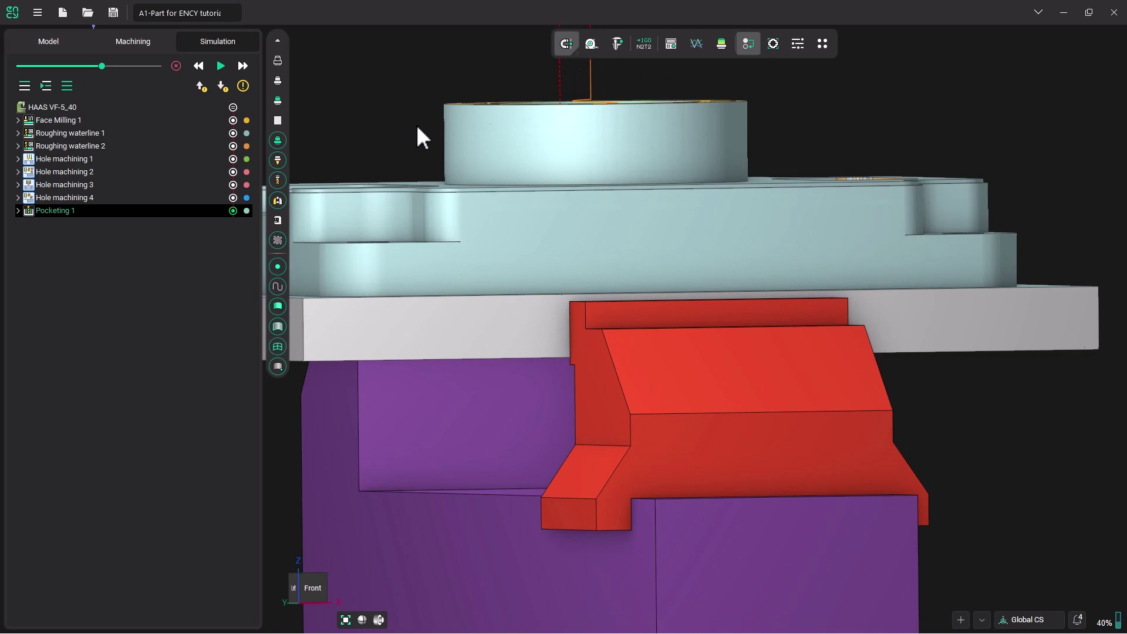
key("ctrl+0")
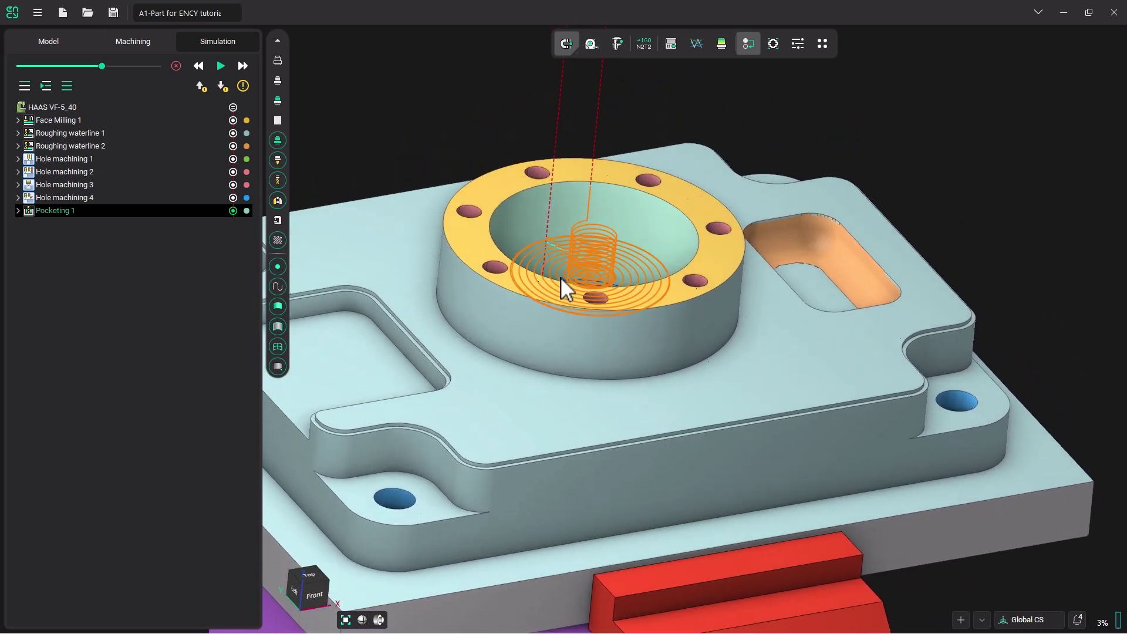
right_click_drag(562, 277, 565, 335)
scroll(564, 311, "down", 4)
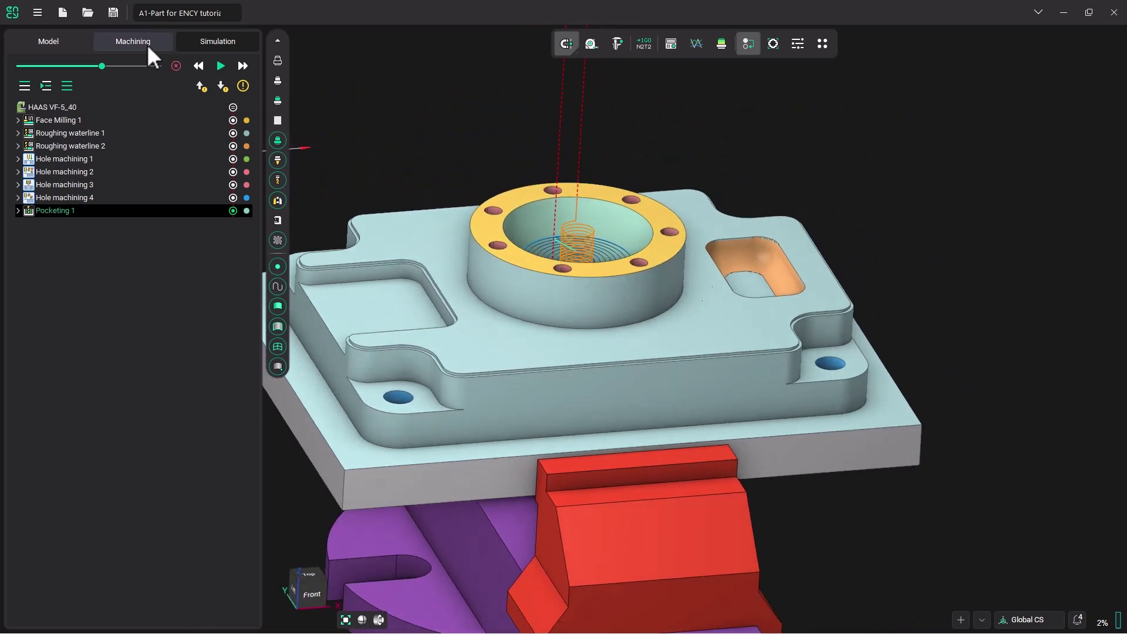
- Back in machining, drag Pocketing 1 up to sit directly under Roughing waterline 1
left_click(145, 43)
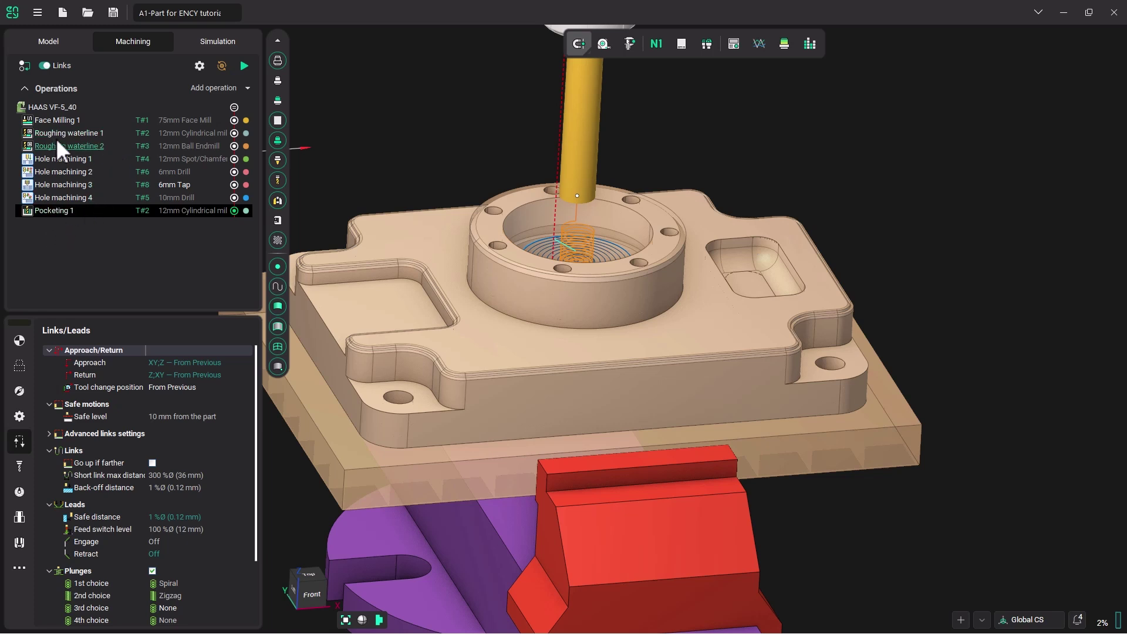
left_click_drag(55, 211, 57, 133)
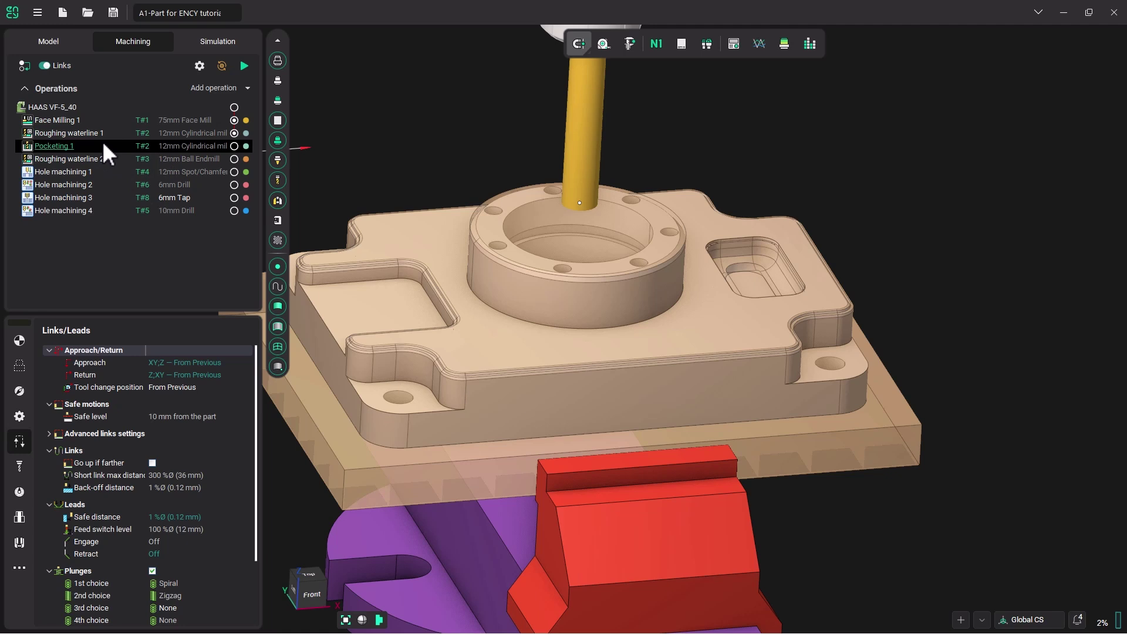
mouse_move(51, 145)
left_mouse_down()
mouse_move(58, 210)
mouse_move(67, 141)
left_mouse_up()
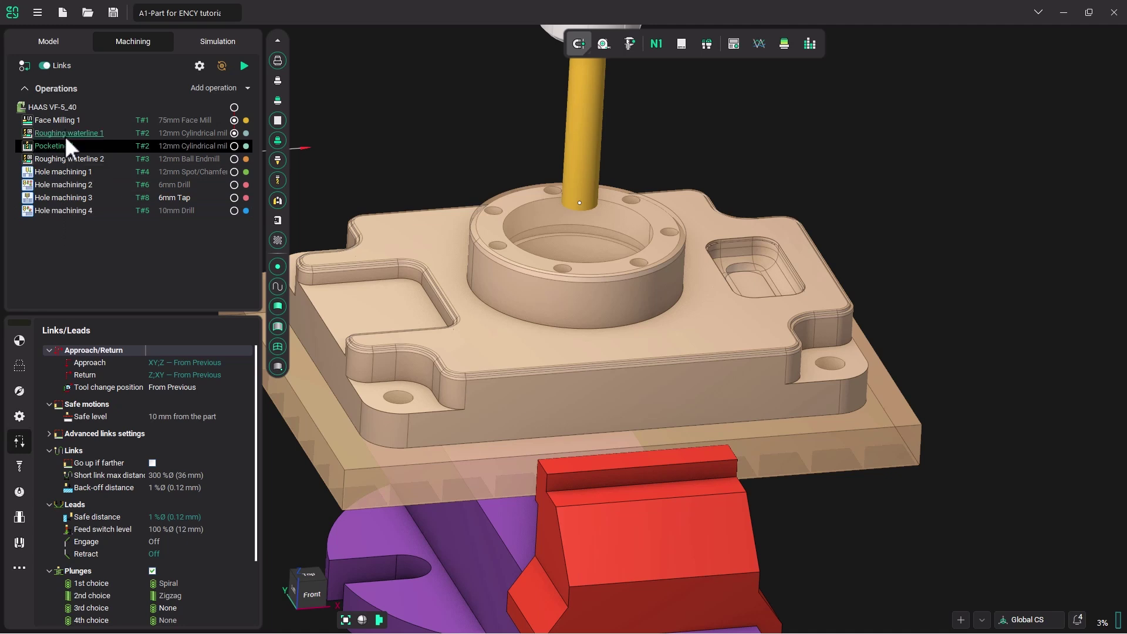
- Reset and recalculate the toolpaths of all eight operations from the HAAS VF-5_40 machine row
left_click(57, 106)
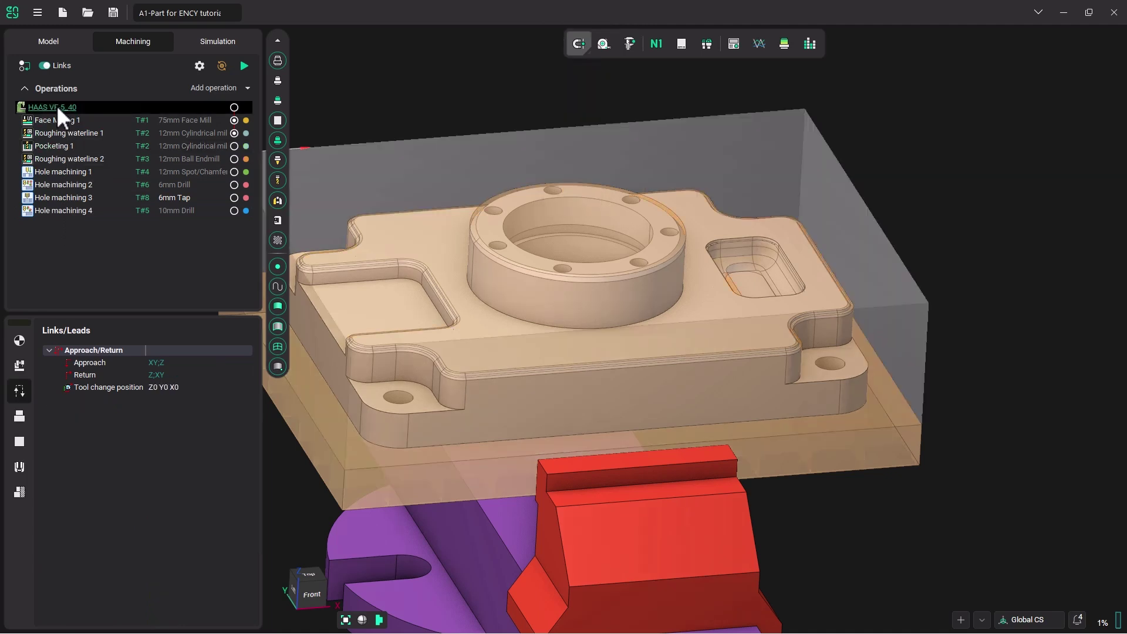
left_click(222, 65)
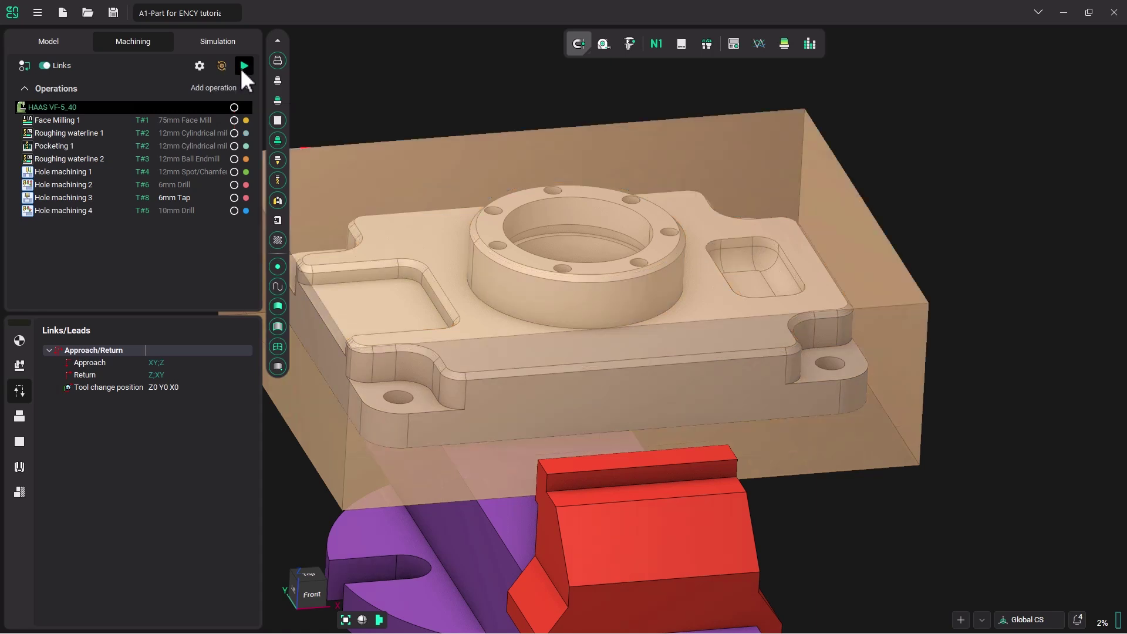
left_click(244, 67)
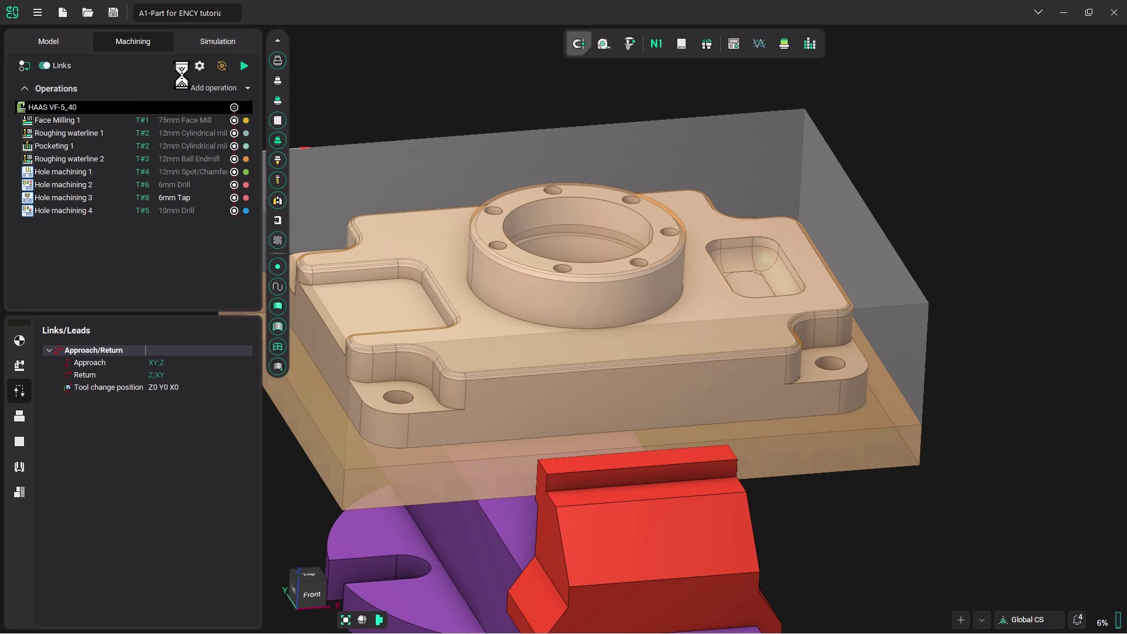
- Simulate all eight reordered operations and inspect the pocketed center bore and drilled holes
left_click(64, 212)
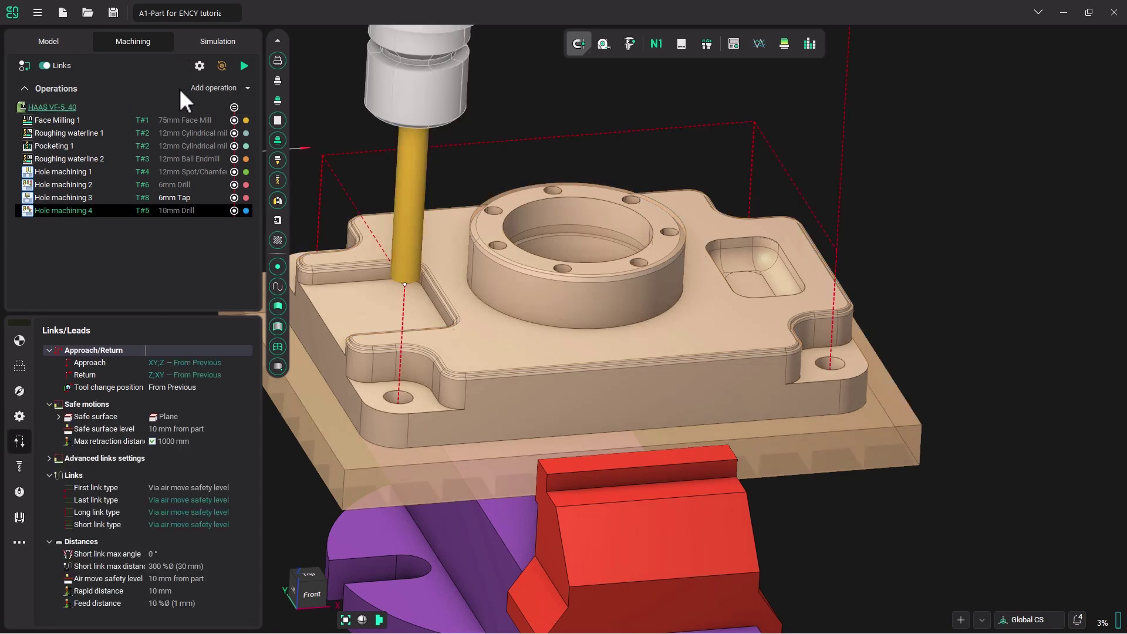
left_click(216, 42)
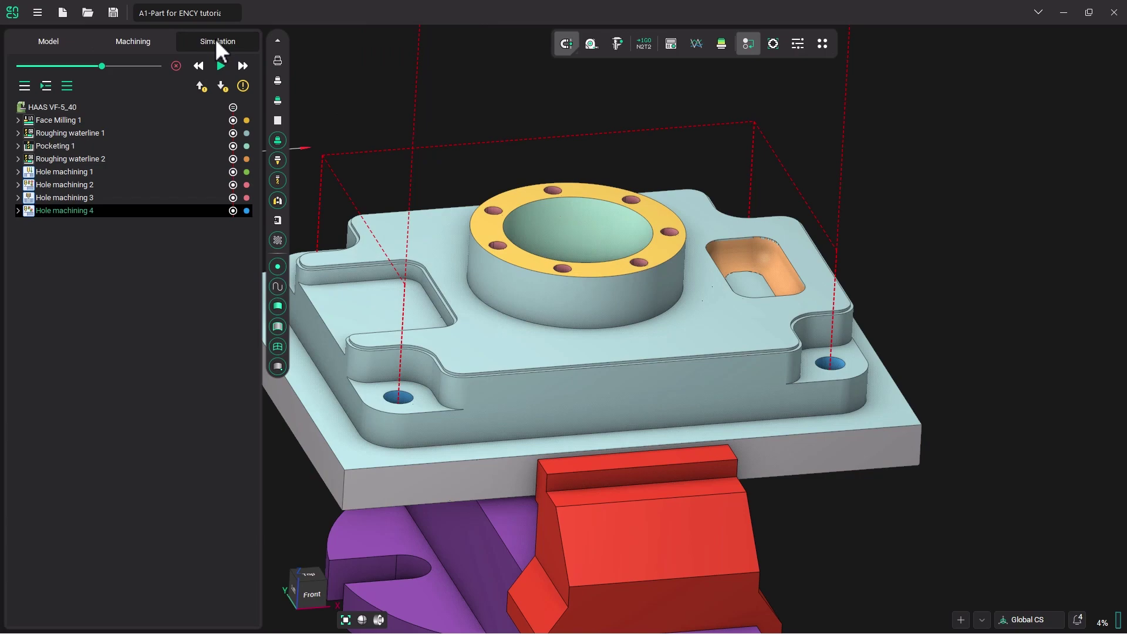
left_click(67, 86)
right_click_drag(352, 282, 436, 299)
scroll(446, 369, "up", 2)
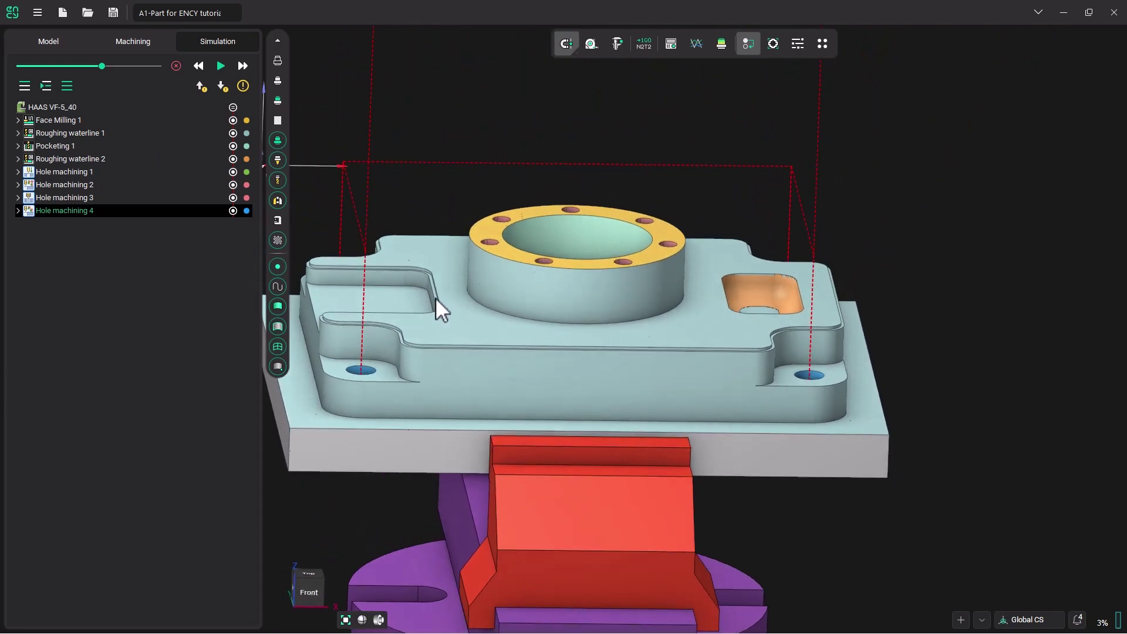
middle_click_drag(456, 344, 488, 309)
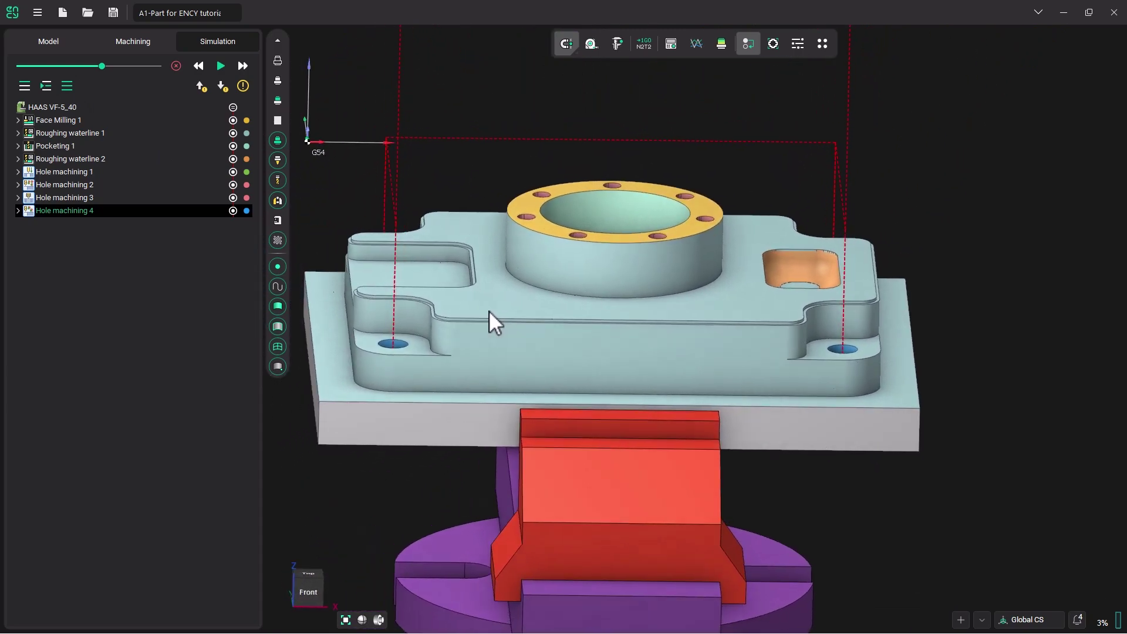
right_click_drag(490, 310, 470, 174)
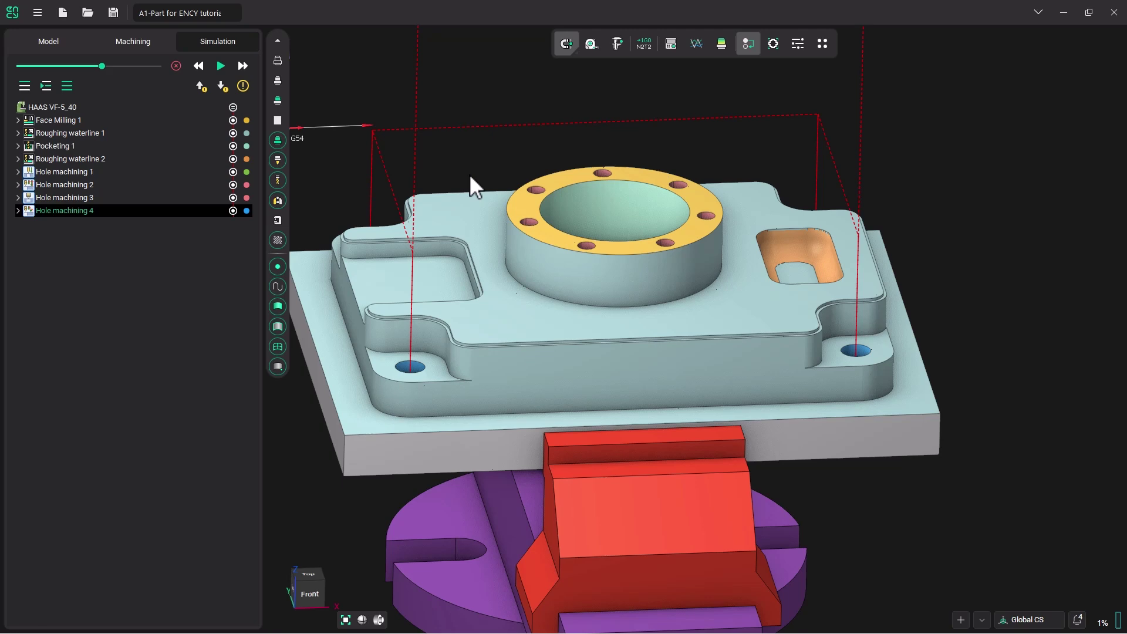